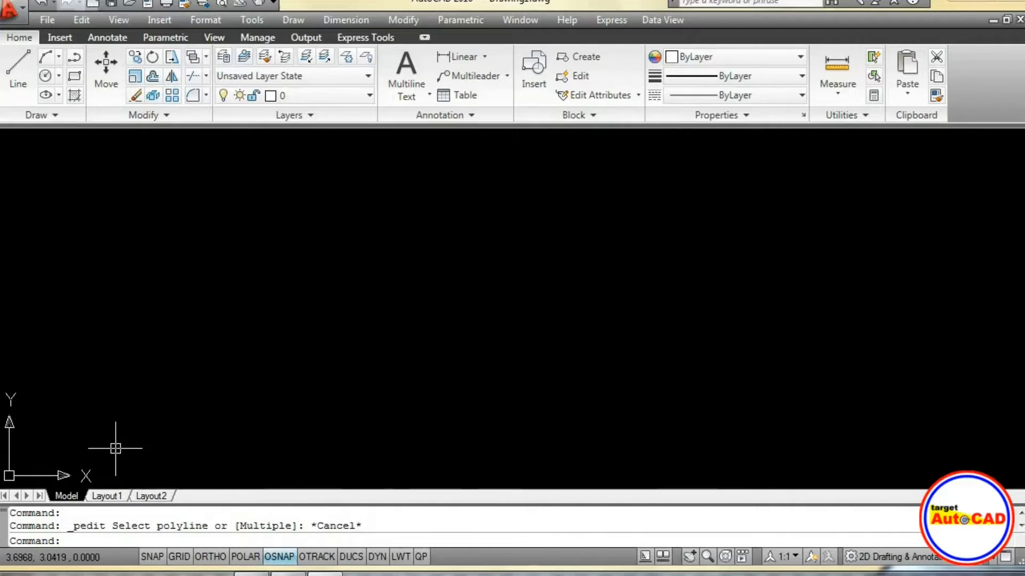
Start a polyline with Ortho on and draw its long upper horizontal segment, a short downward segment and a shorter segment back left
text(pl)
key(Return)
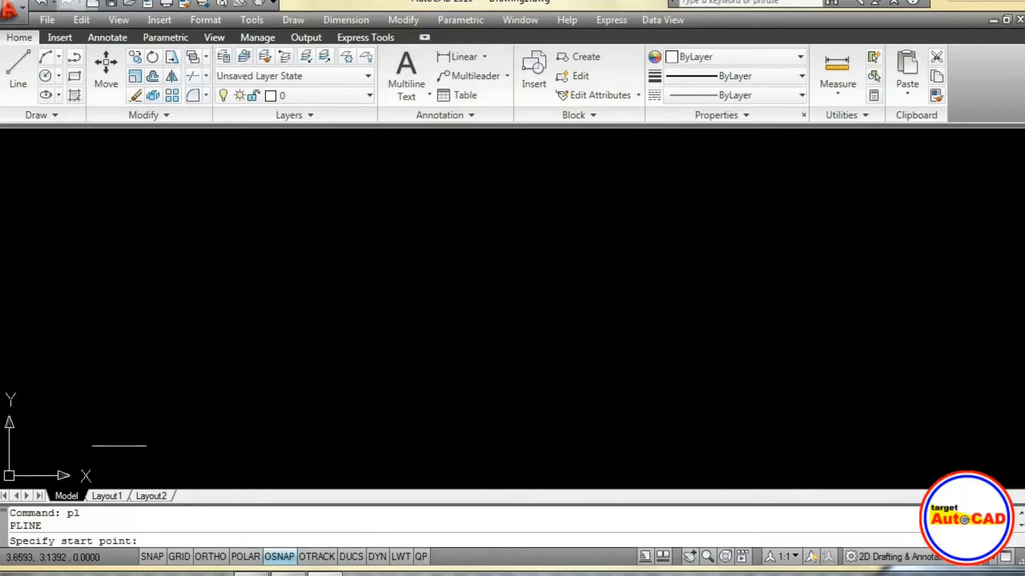
click(279, 174)
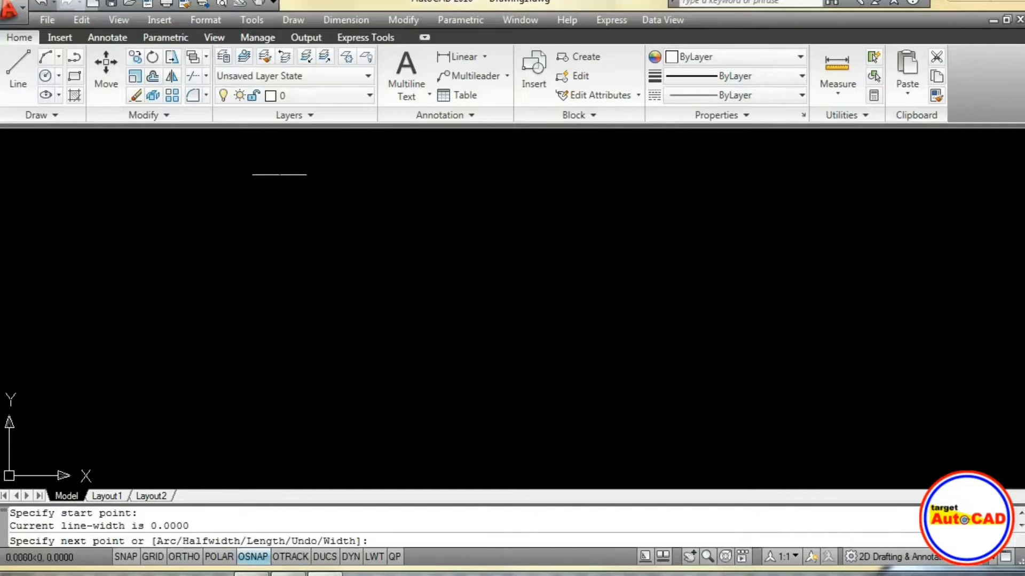
key(F8)
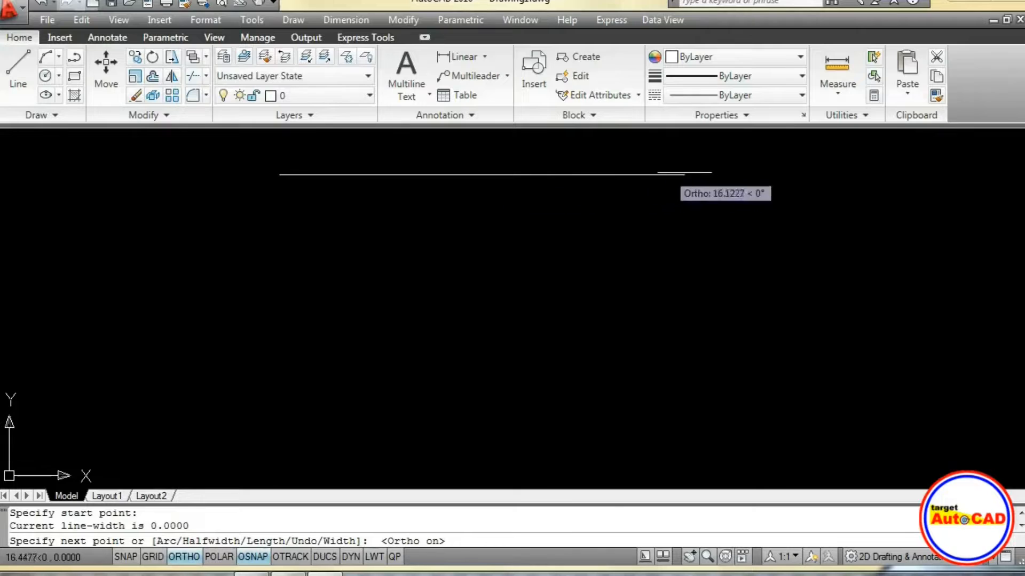
click(702, 174)
click(702, 260)
click(519, 260)
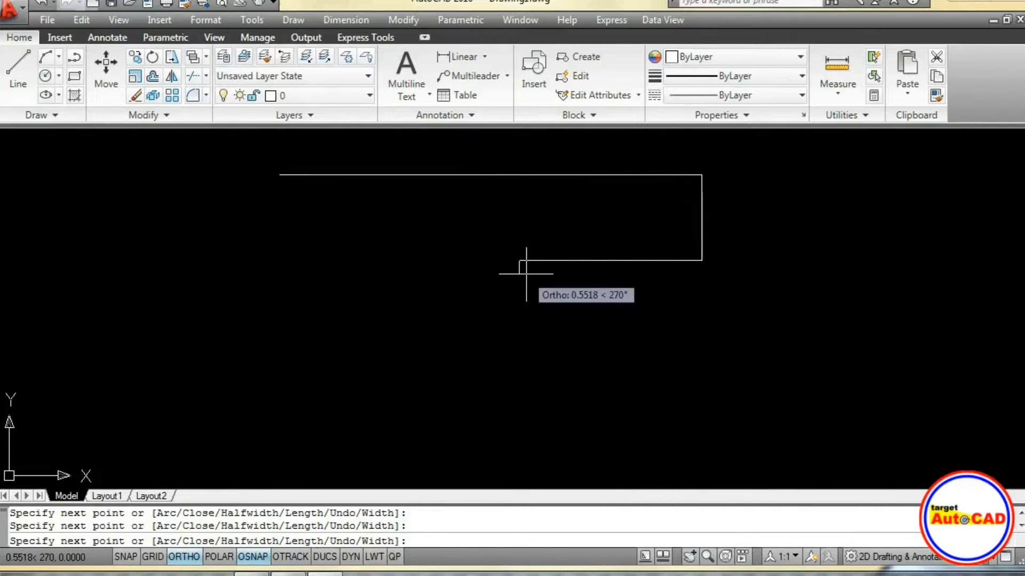
Continue the polyline with a left-bulging semicircular arc ending about 5.1 units straight below the last point
text(a)
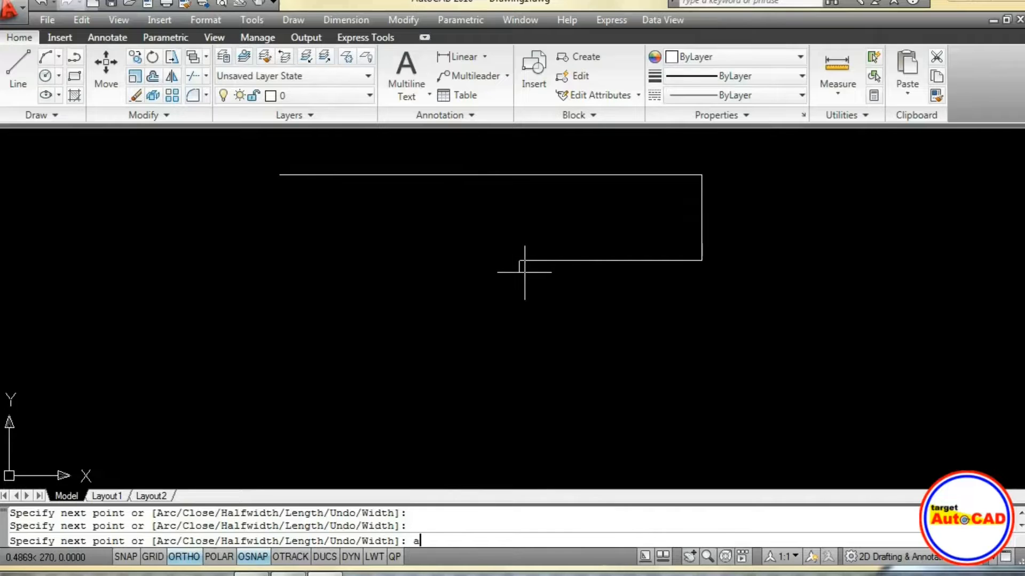
key(Return)
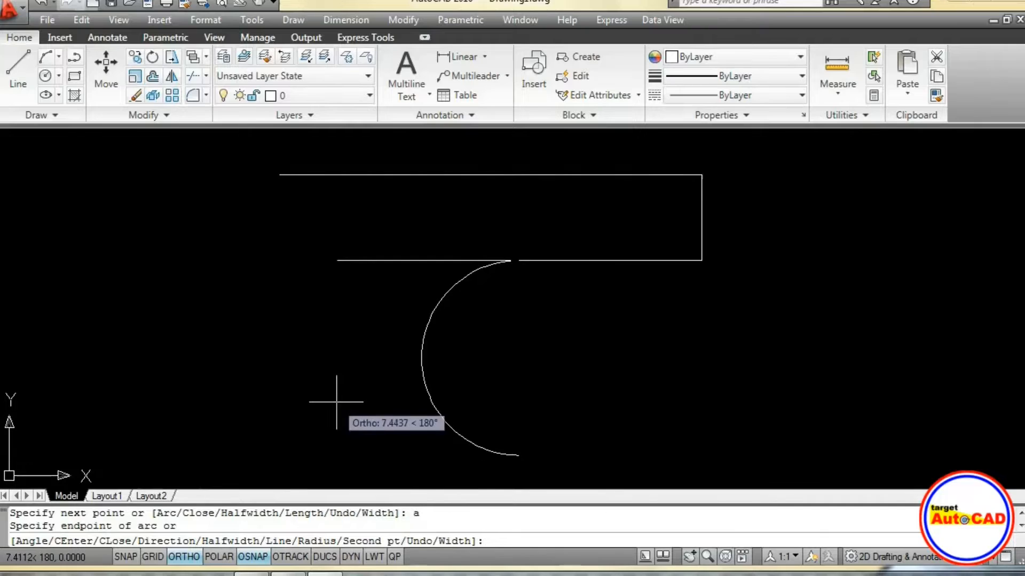
key(F8)
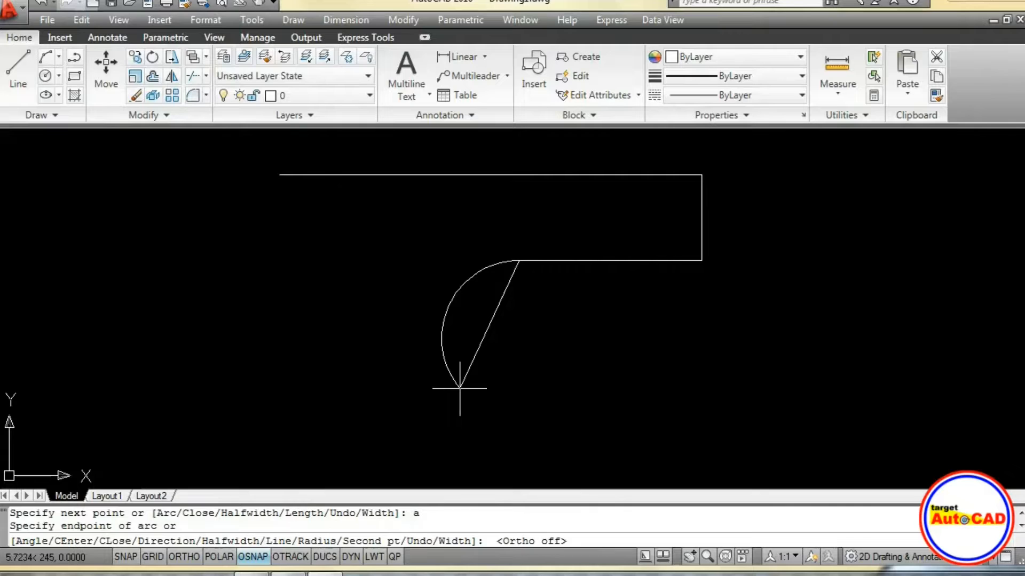
key(F8)
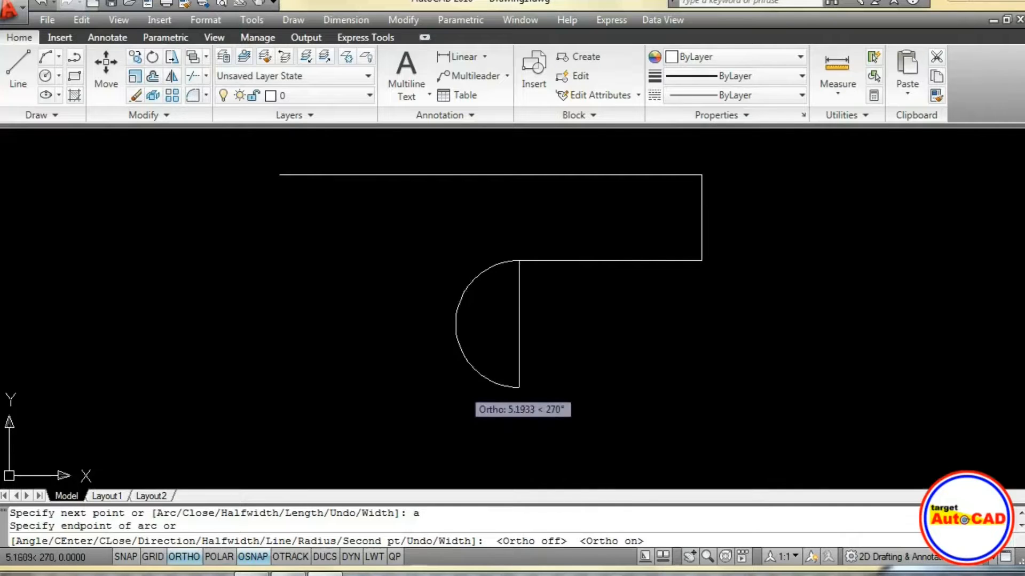
click(515, 385)
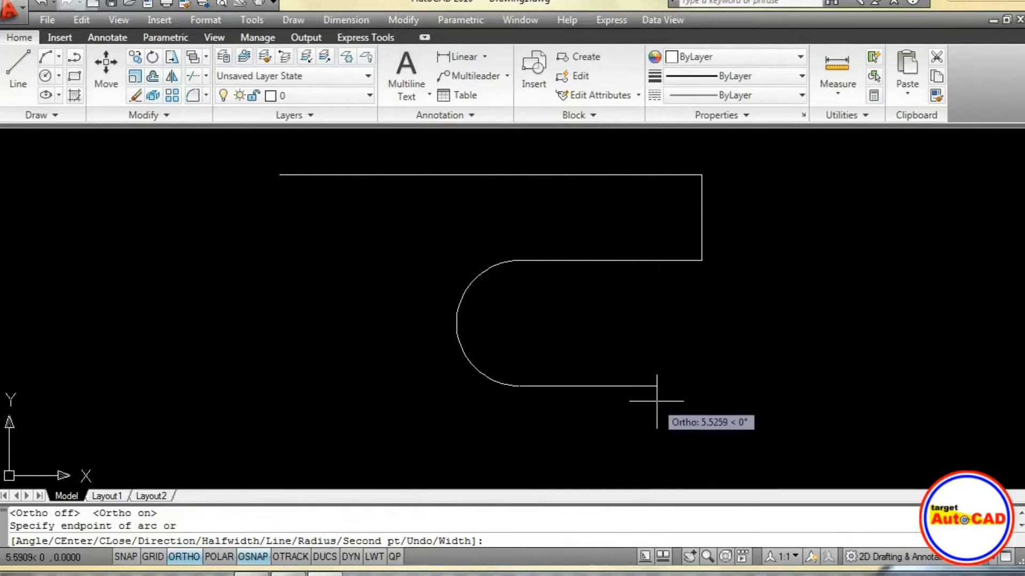
Switch the polyline back to straight segments and draw the stepped lower part: right, down, long left, up and left
text(l)
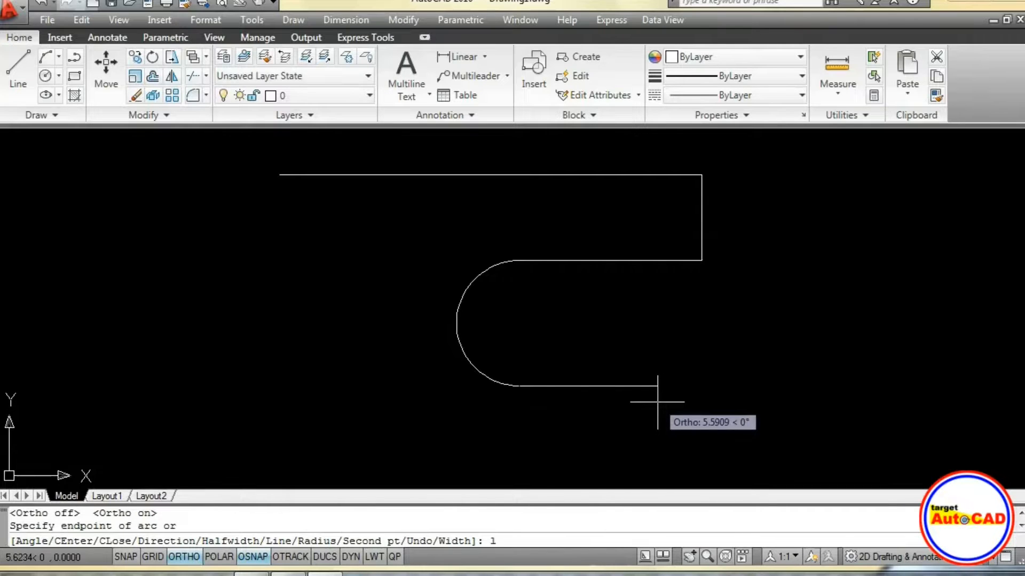
key(Return)
click(619, 386)
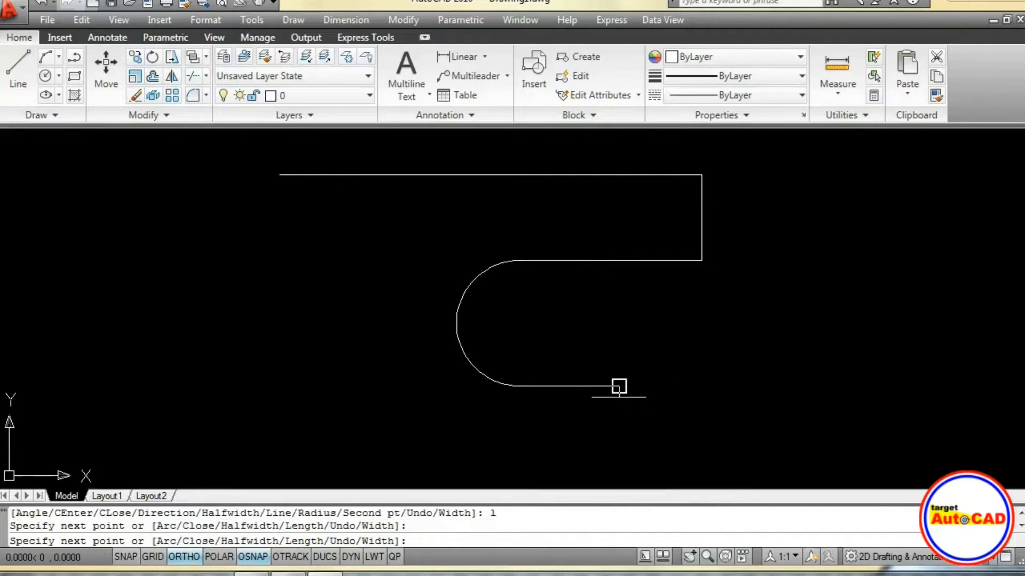
click(619, 436)
click(619, 464)
click(295, 463)
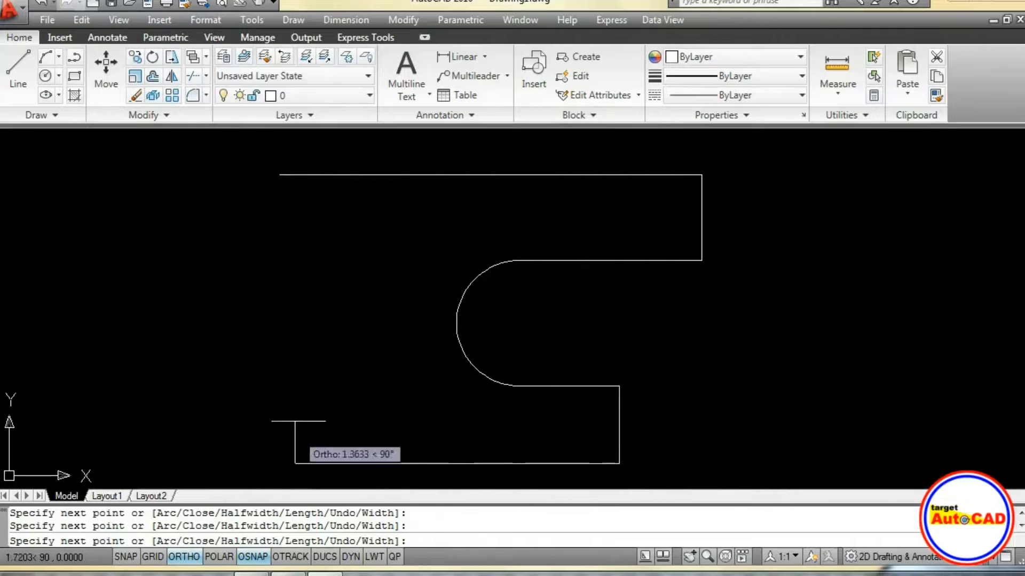
click(295, 353)
click(150, 354)
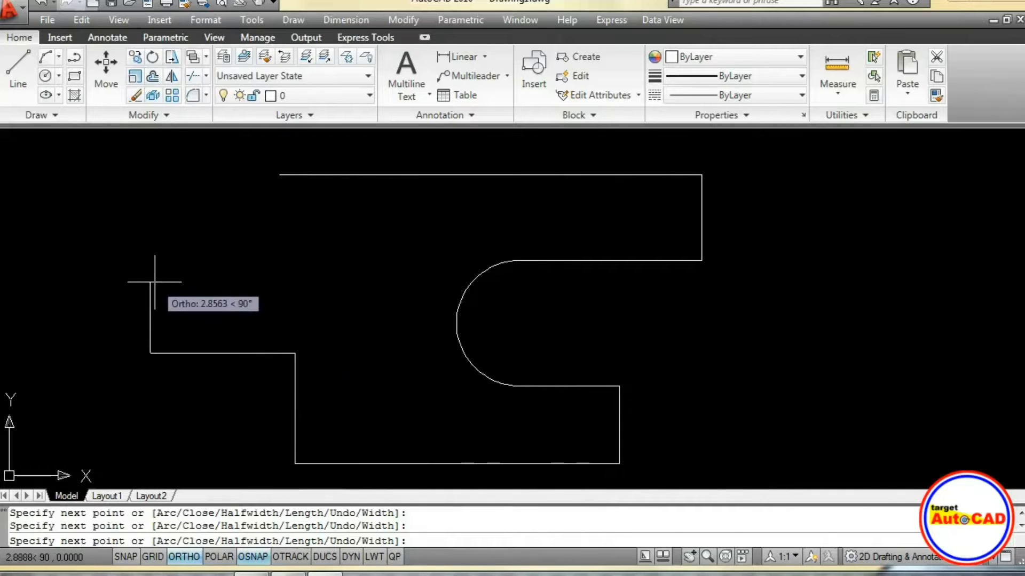
Add a second left-bulging semicircular arc going straight up from the end of the lower left horizontal segment
text(a)
key(Return)
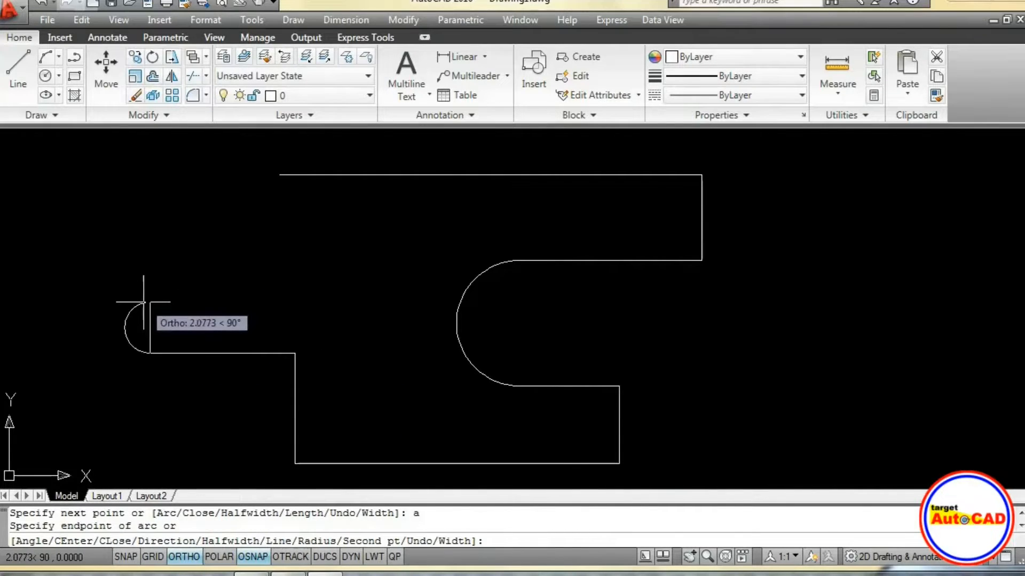
click(167, 249)
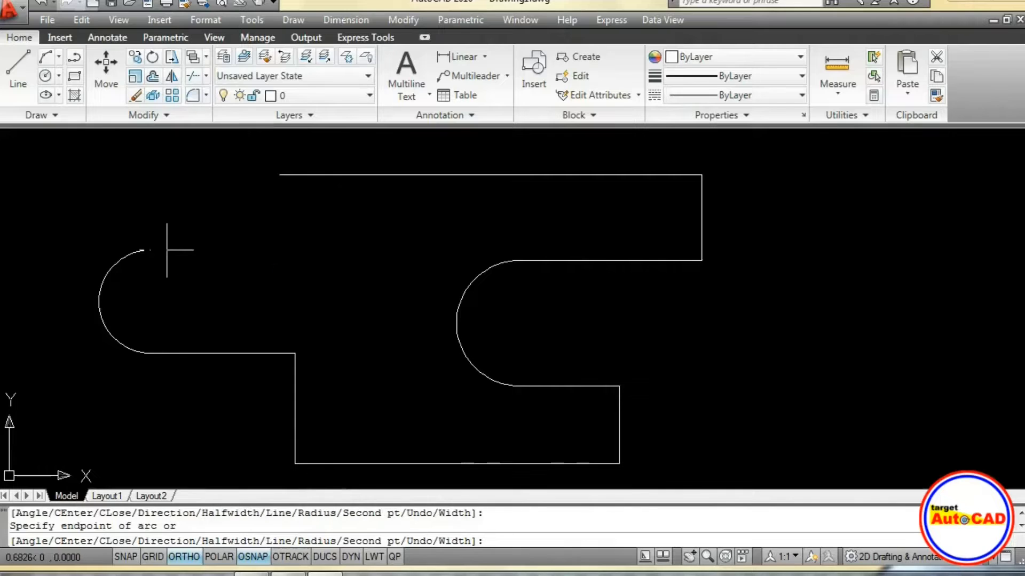
Draw straight segments right, slightly up and back left from the second arc, and finish the polyline leaving it open
text(l)
key(Return)
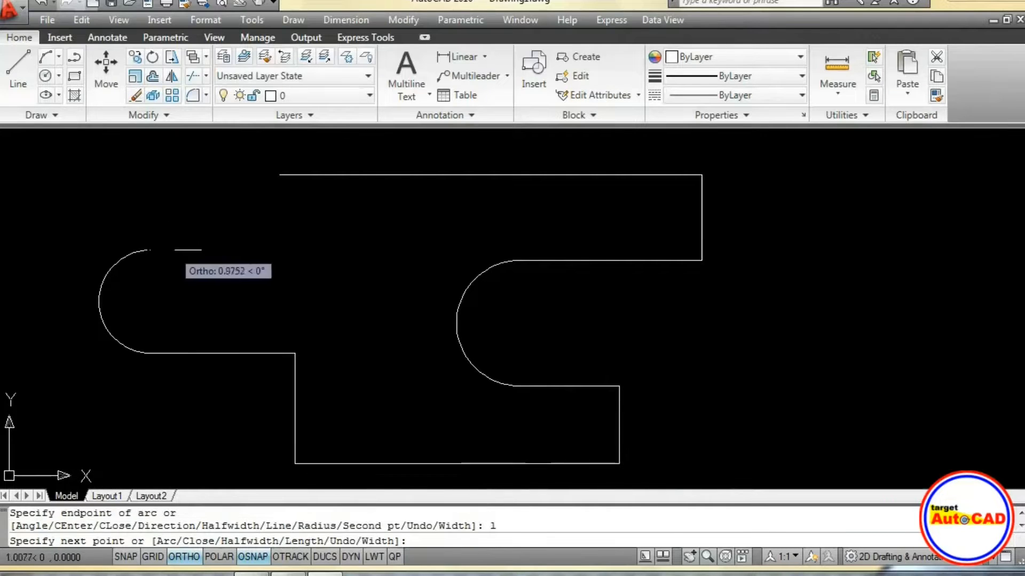
click(264, 249)
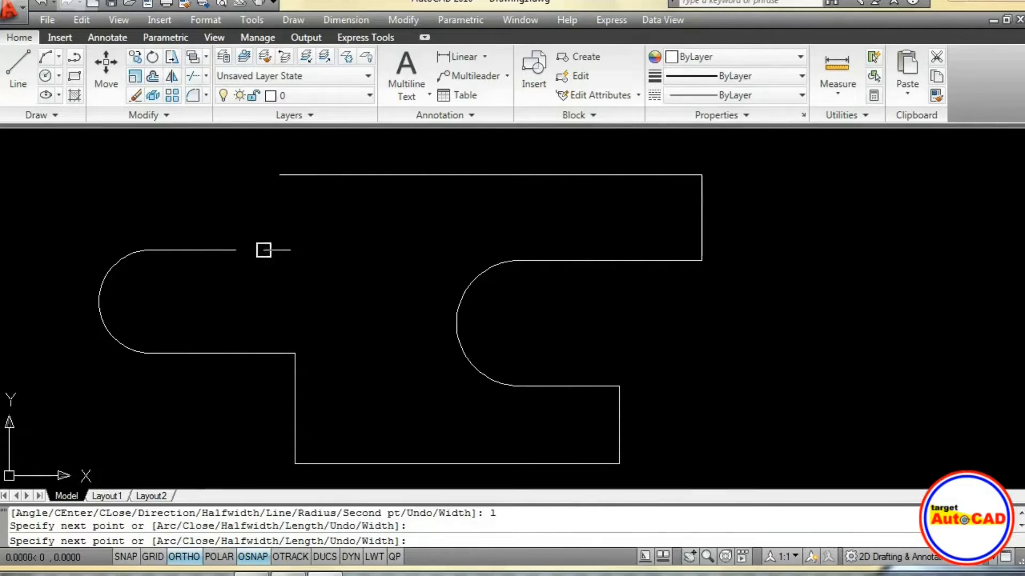
click(263, 219)
click(90, 219)
right_click(91, 218)
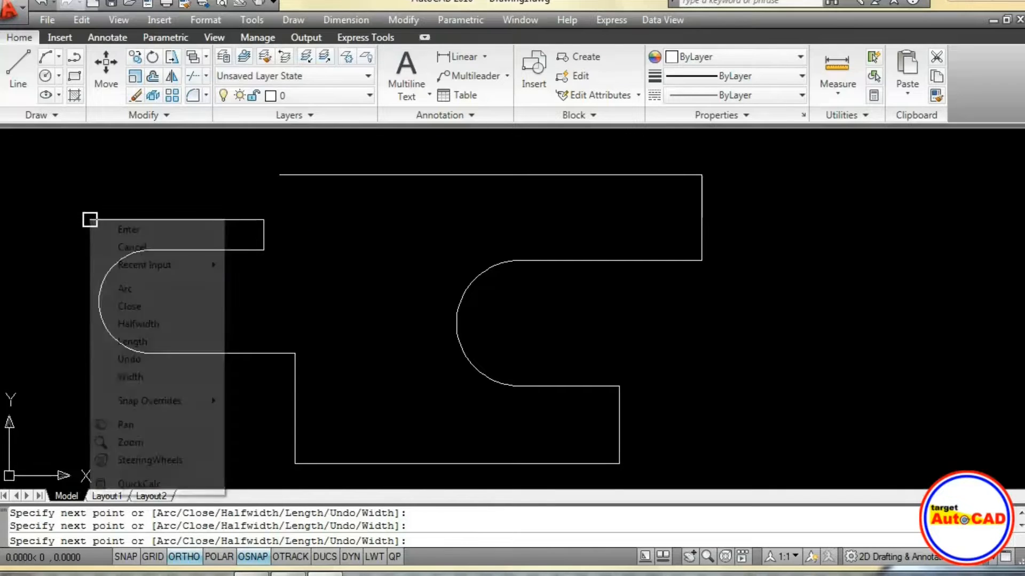
click(123, 227)
middle_drag(338, 299, 399, 295)
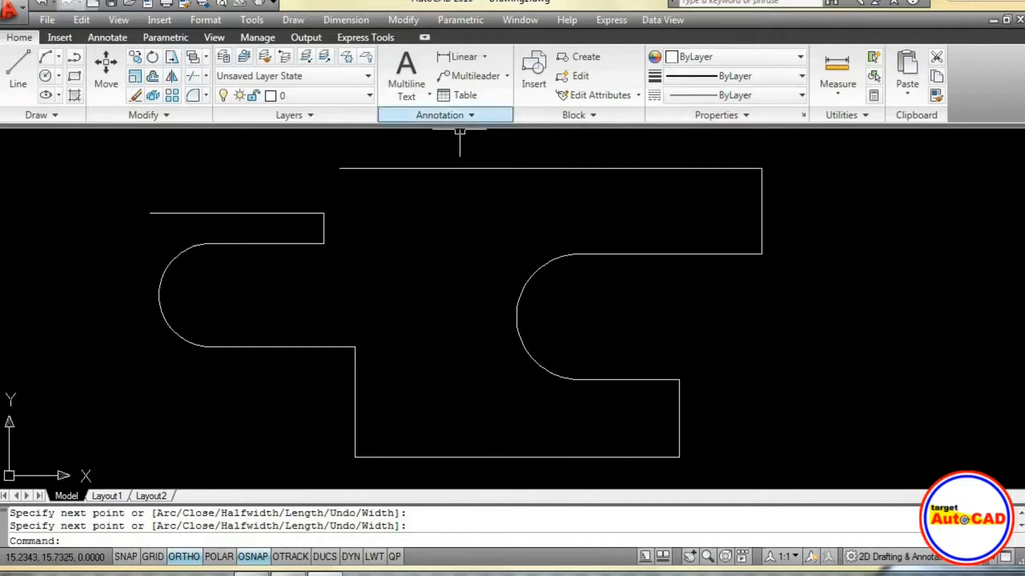
click(403, 20)
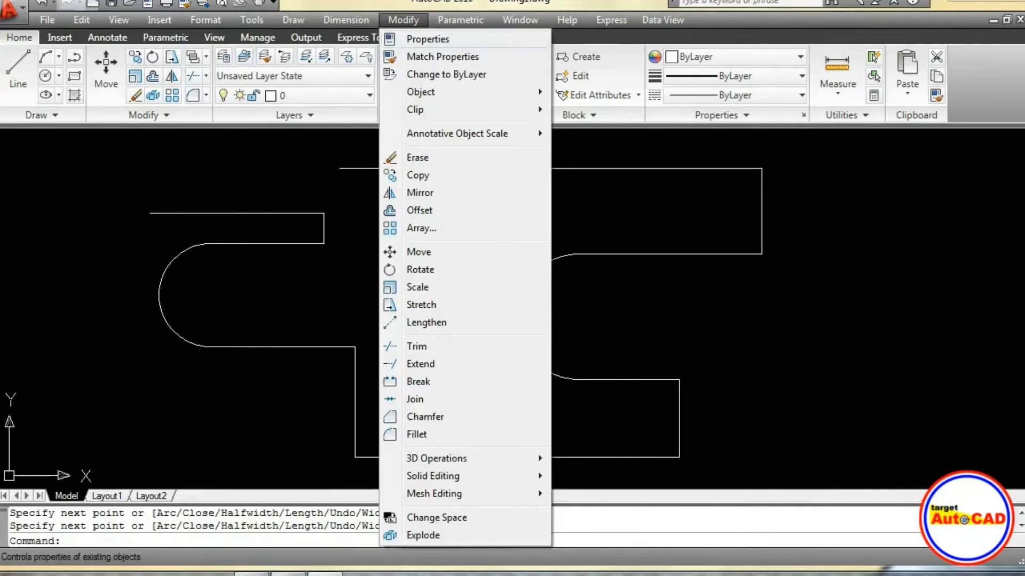
mouse_move(427, 92)
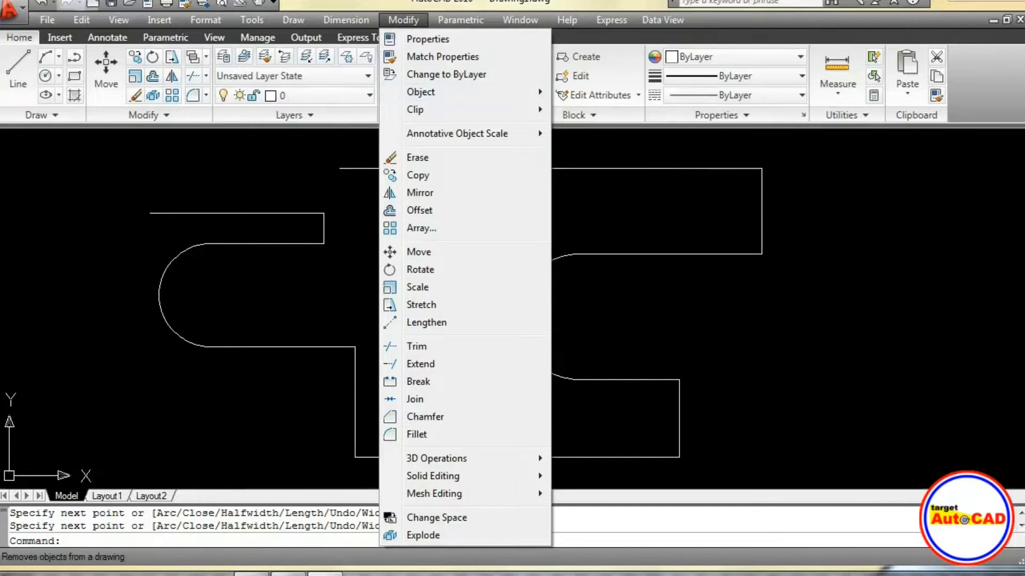
click(256, 147)
click(255, 147)
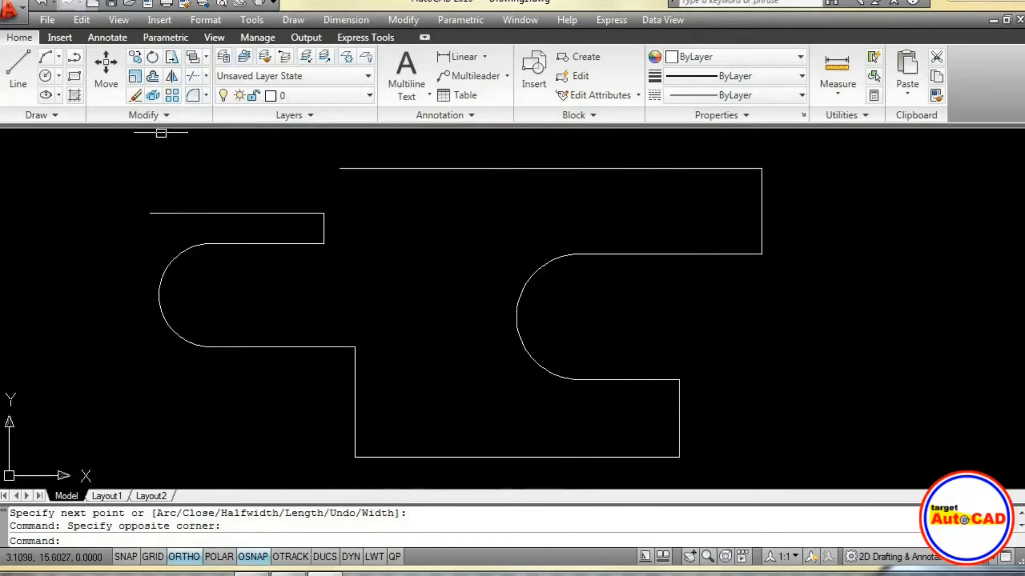
click(159, 116)
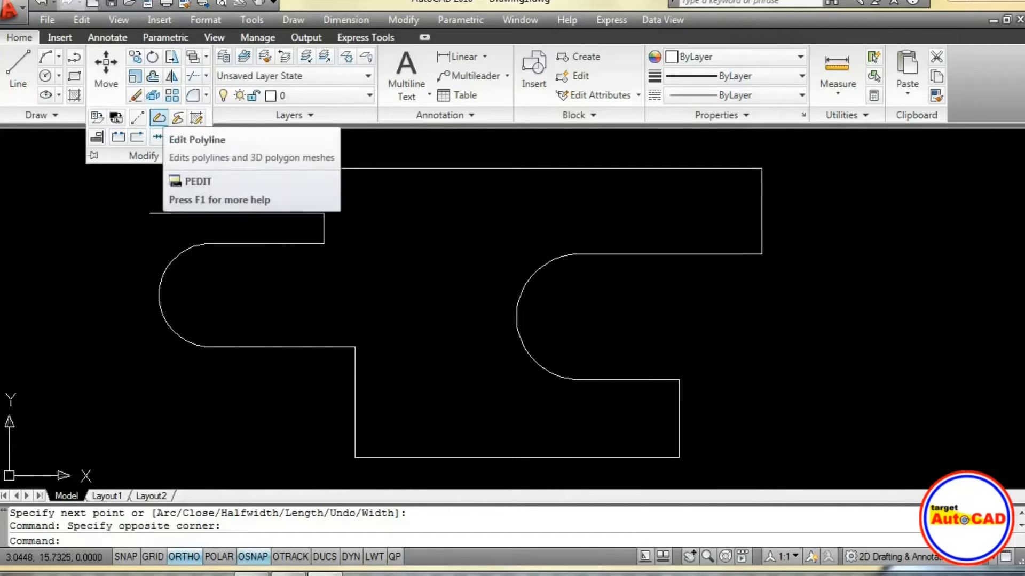
click(117, 202)
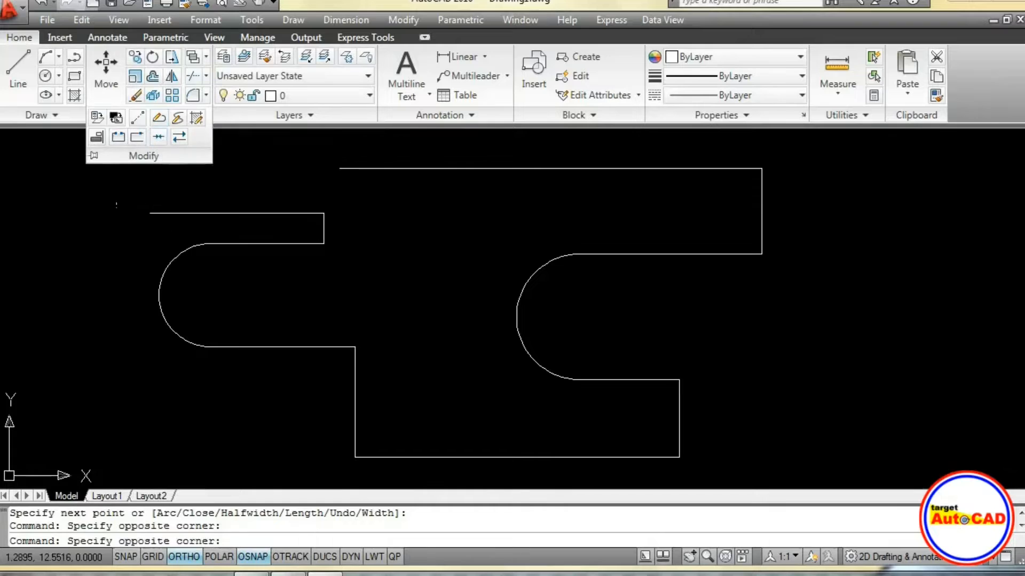
click(116, 207)
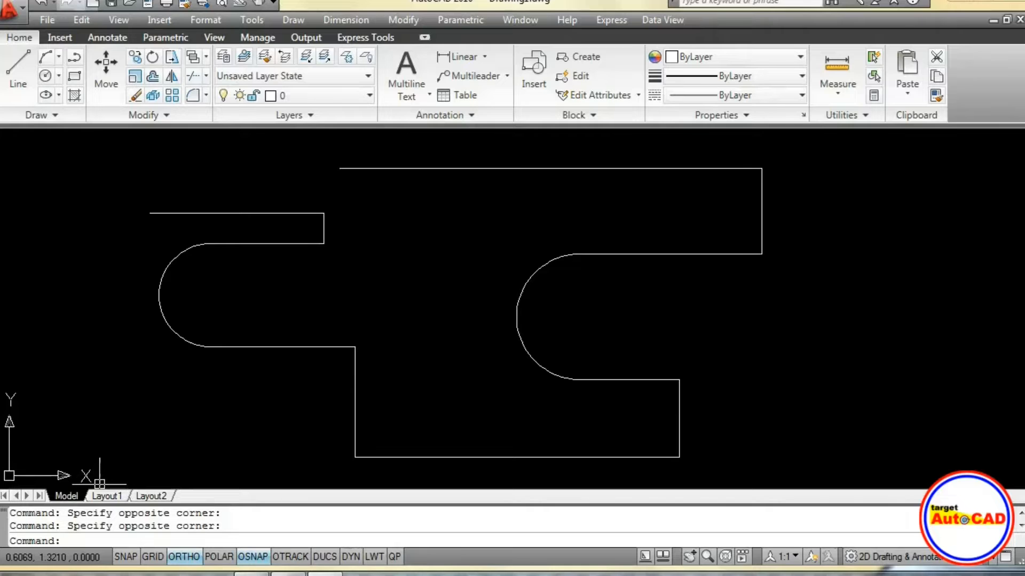
Close the open polyline with the Close option of the PEDIT command
text(pe)
key(Return)
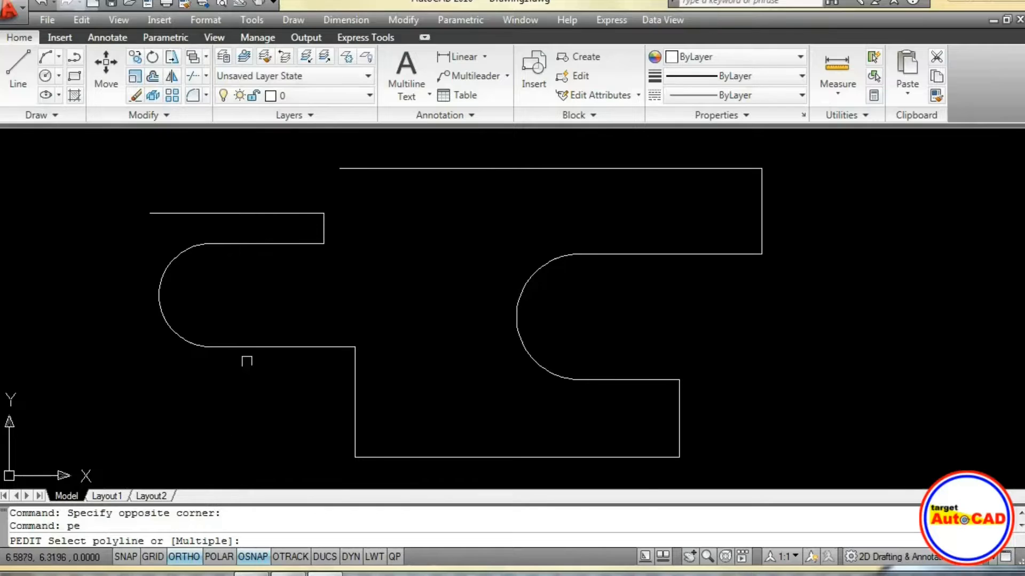
click(251, 347)
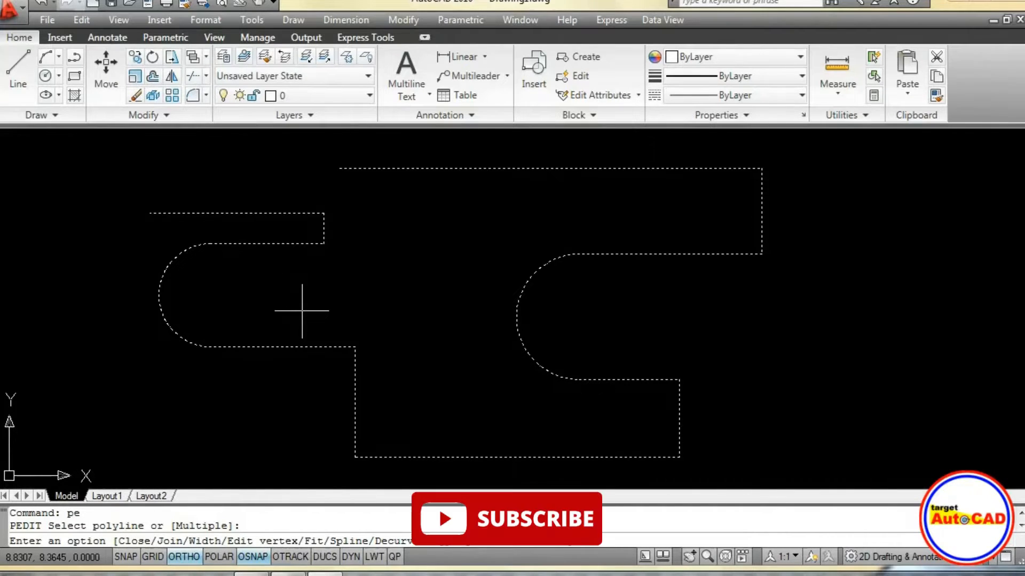
text(c)
key(Return)
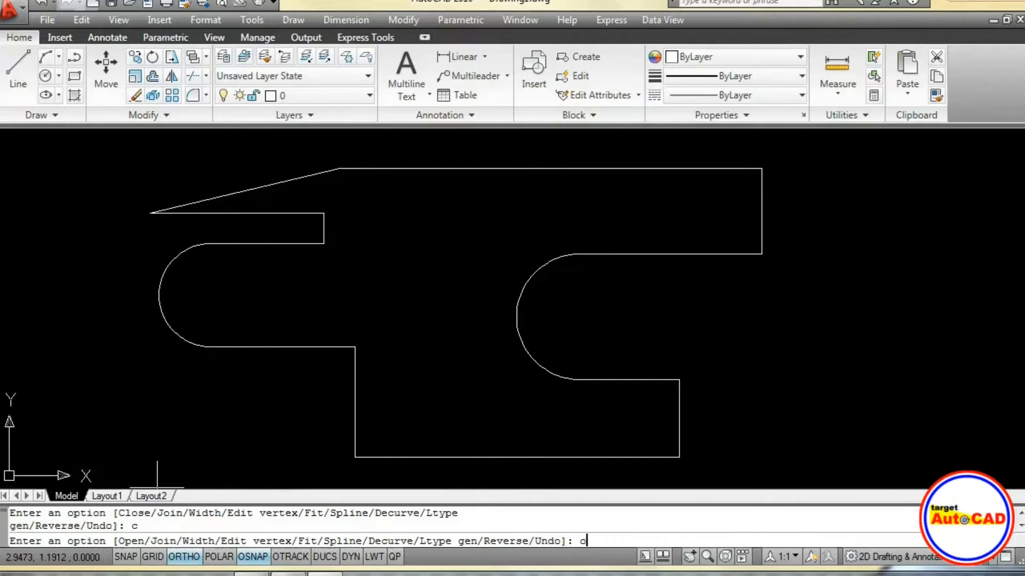
Reopen the polyline with the Open option and leave polyline editing
text(o)
key(Return)
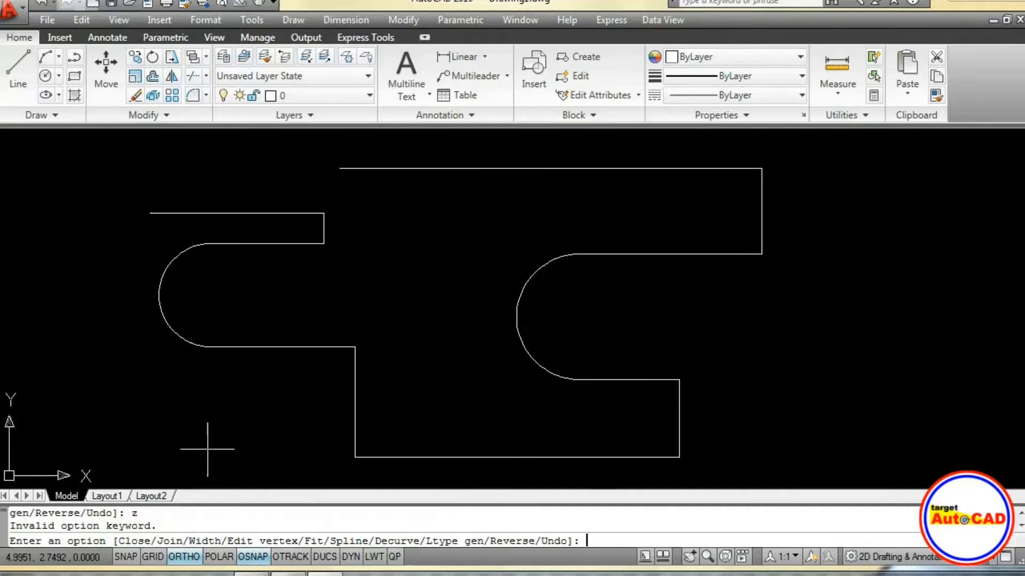
text(.8x)
key(Return)
key(Escape)
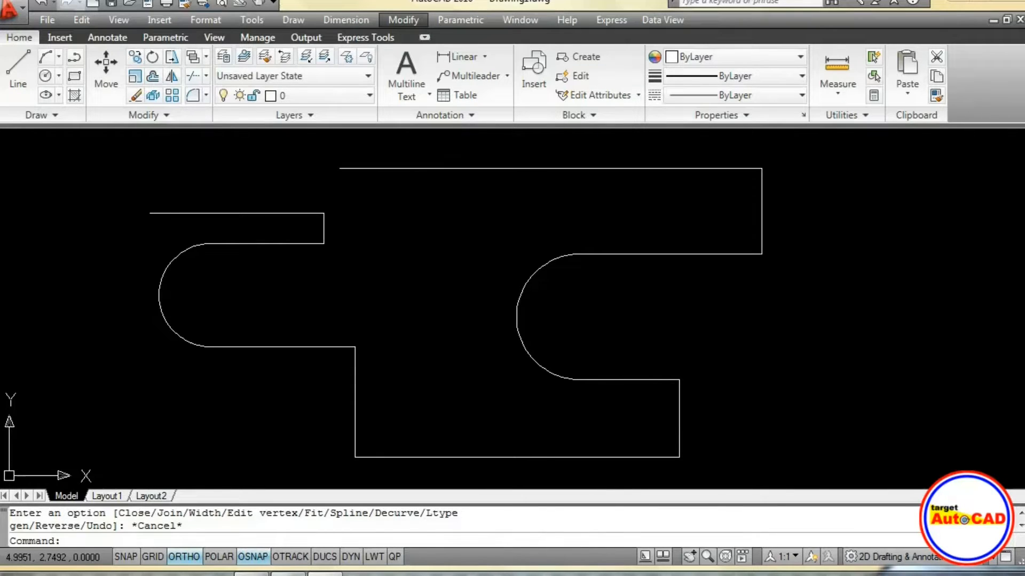
click(43, 430)
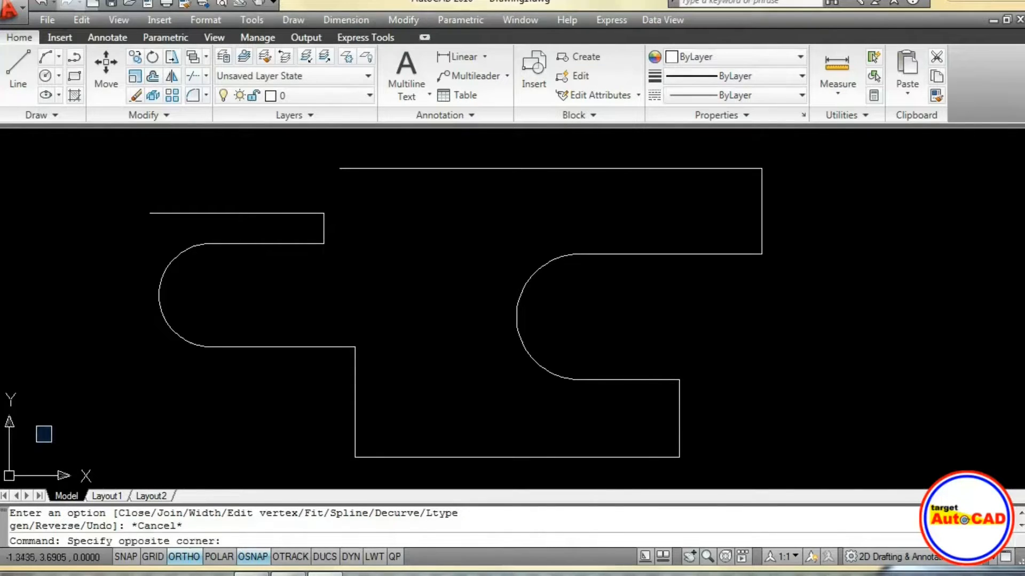
click(75, 418)
key(Escape)
key(Escape)
Zoom the drawing out by a scale factor of .8x
text(z)
key(Return)
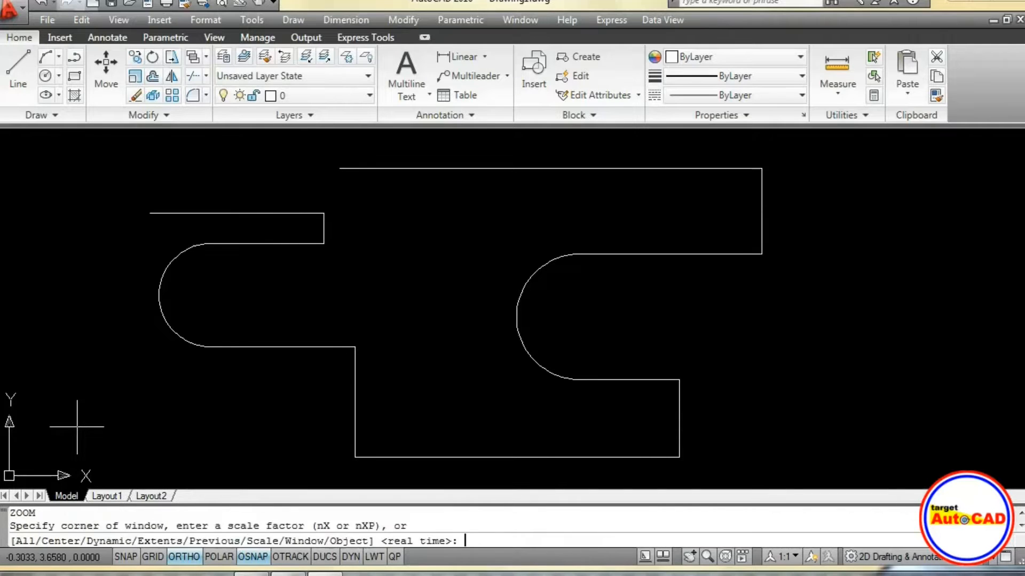
text(.8)
text(x)
key(Return)
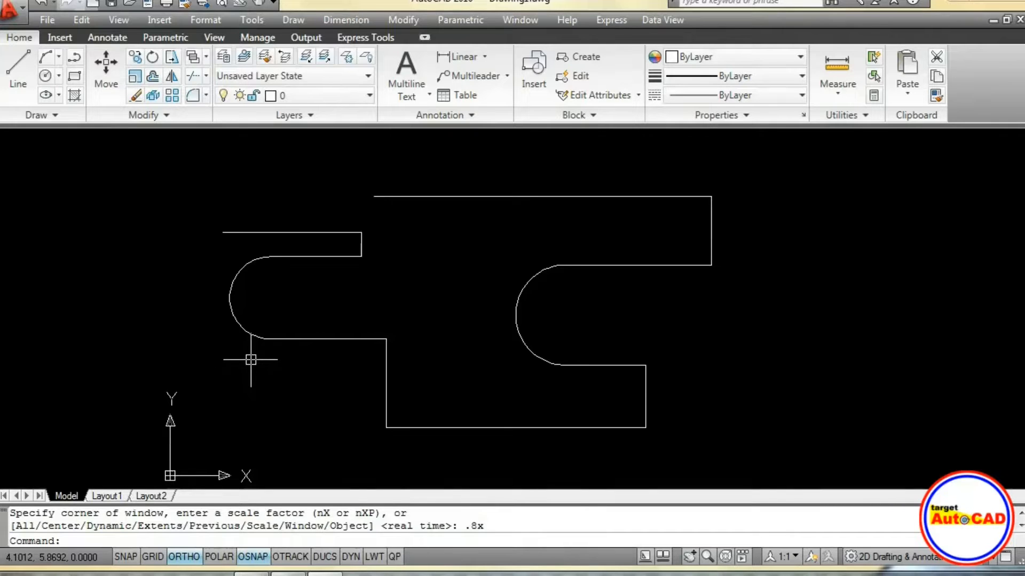
Set the UCS icon to Noorigin so it stays in the corner of the drawing area
text(ucsicon)
key(Return)
text(n)
key(Return)
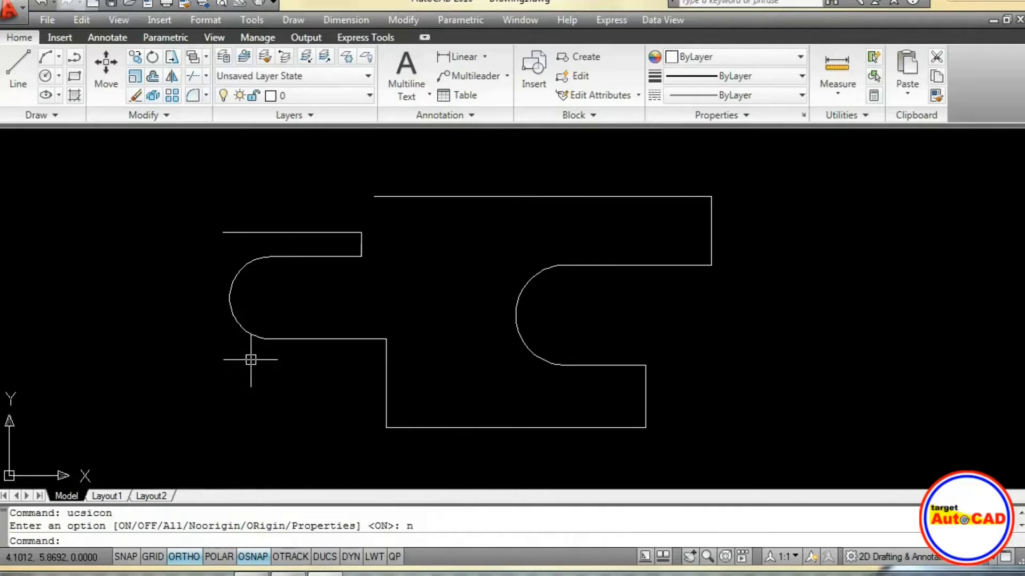
key(Escape)
key(Escape)
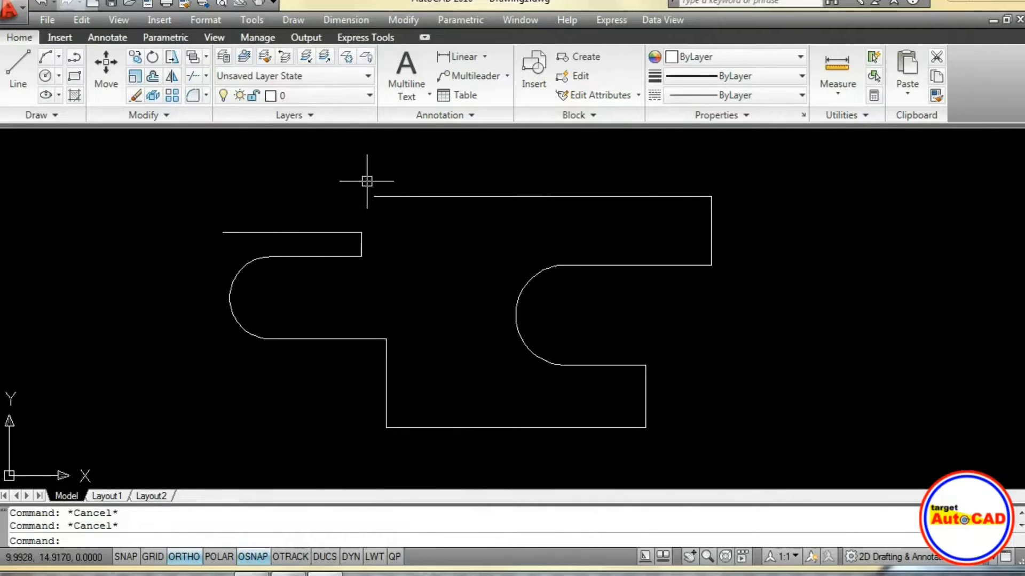
Draw three connected orthogonal lines from the polyline's upper open end: a short one up, a long one right and one down
text(l)
key(Return)
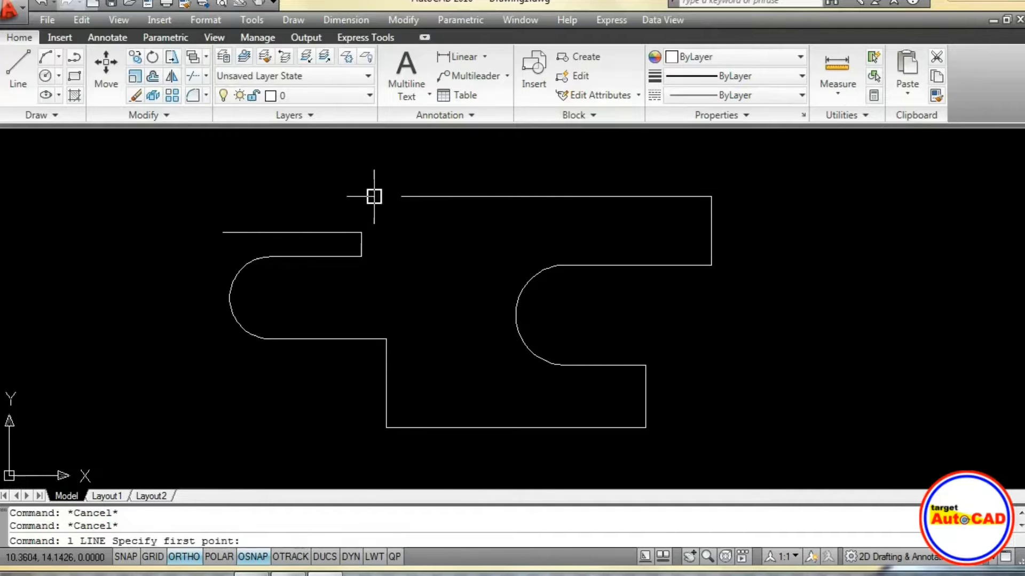
click(374, 196)
click(374, 145)
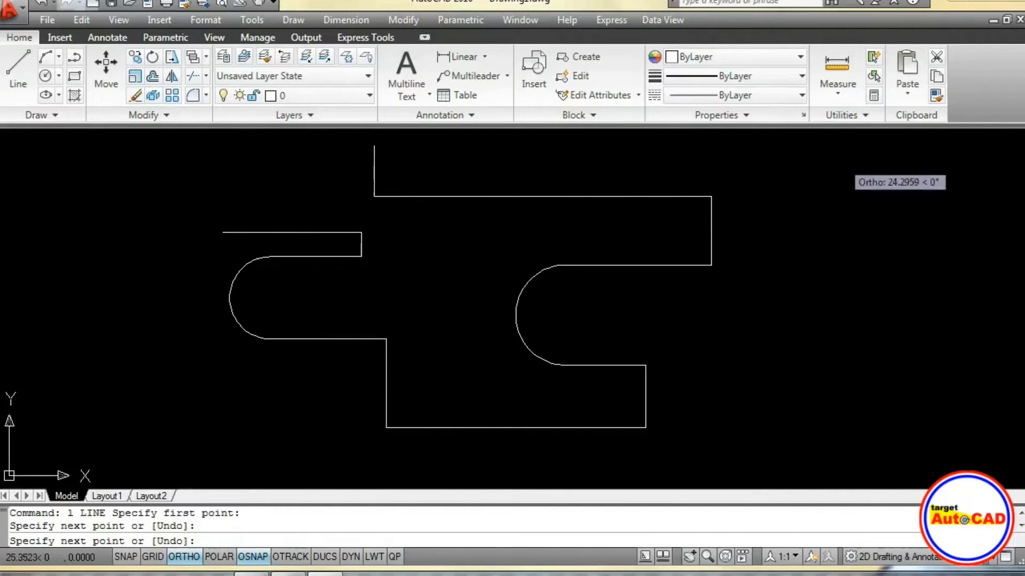
click(898, 146)
click(897, 235)
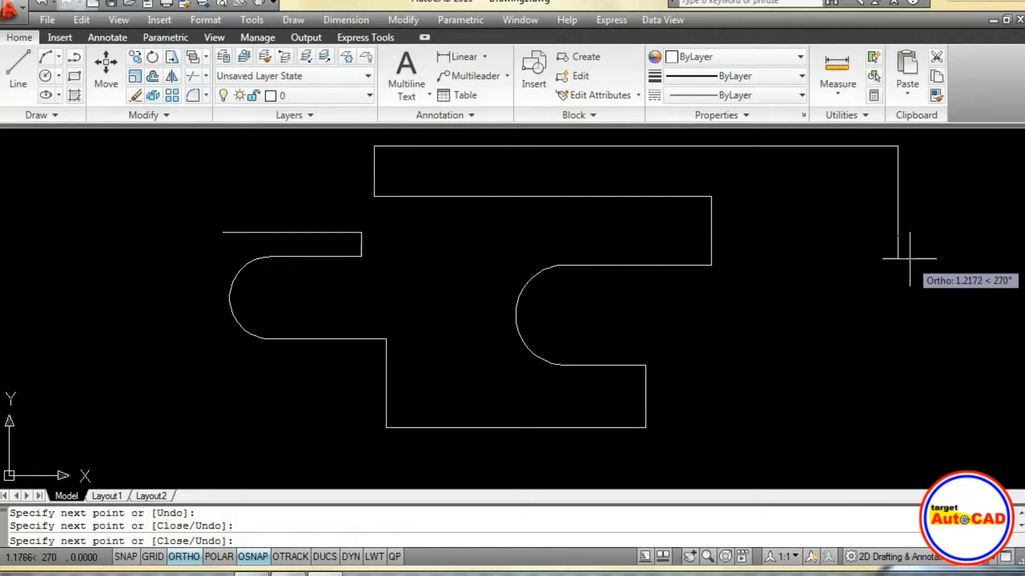
key(Escape)
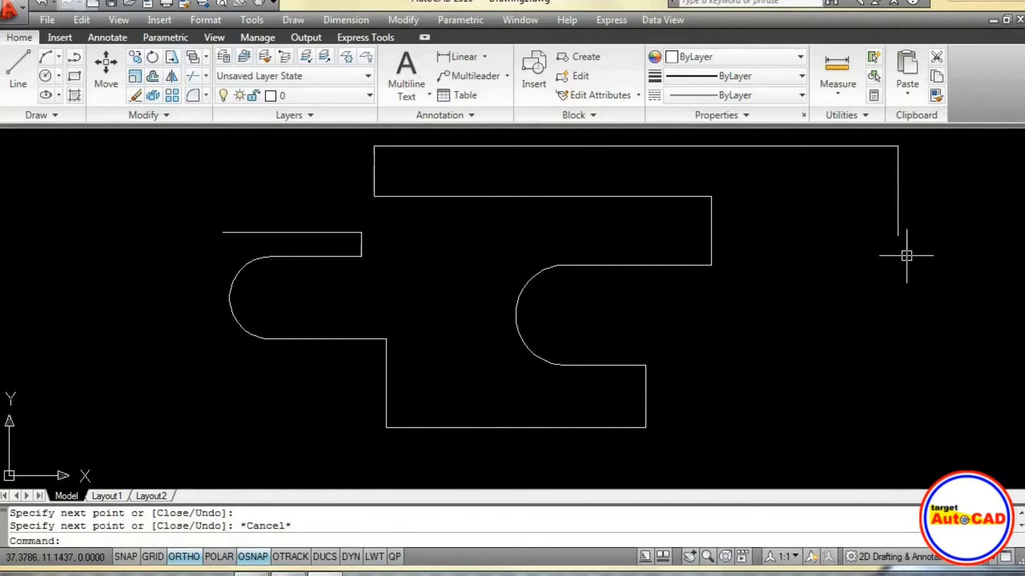
Draw a three-point arc bulging to the right, starting at the free end of the last vertical line
text(a)
key(Return)
click(897, 235)
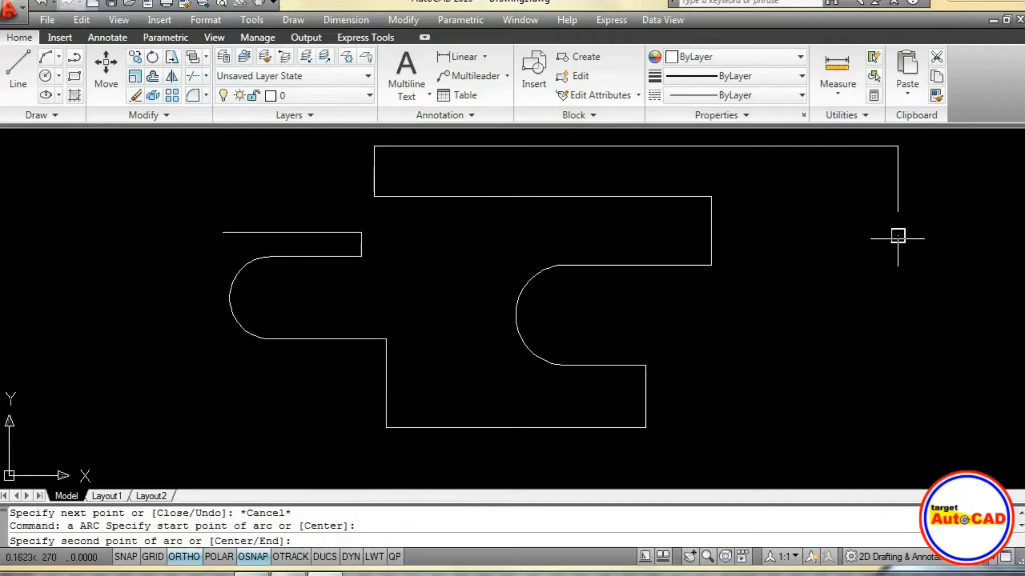
click(958, 277)
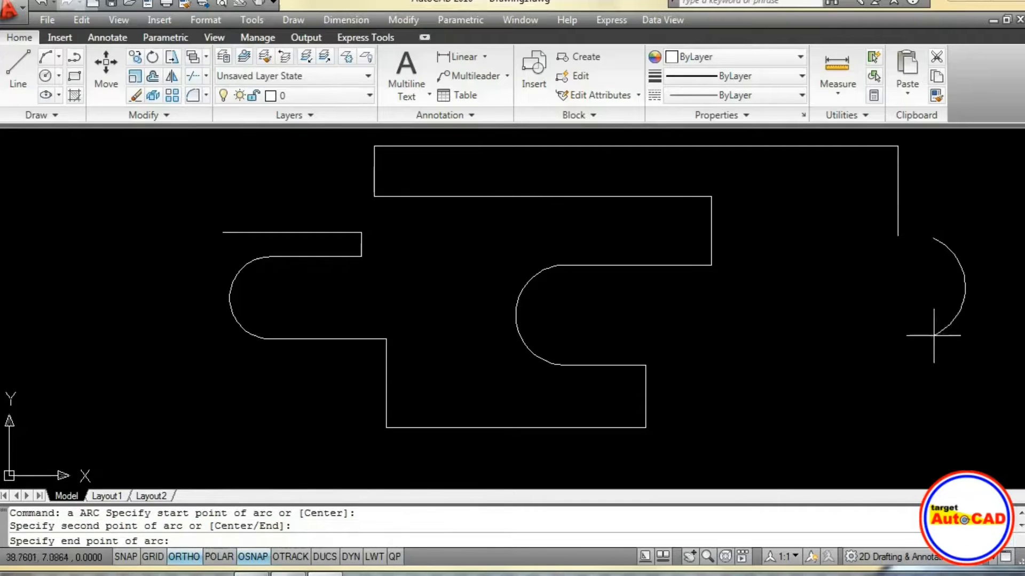
click(891, 368)
right_click(889, 365)
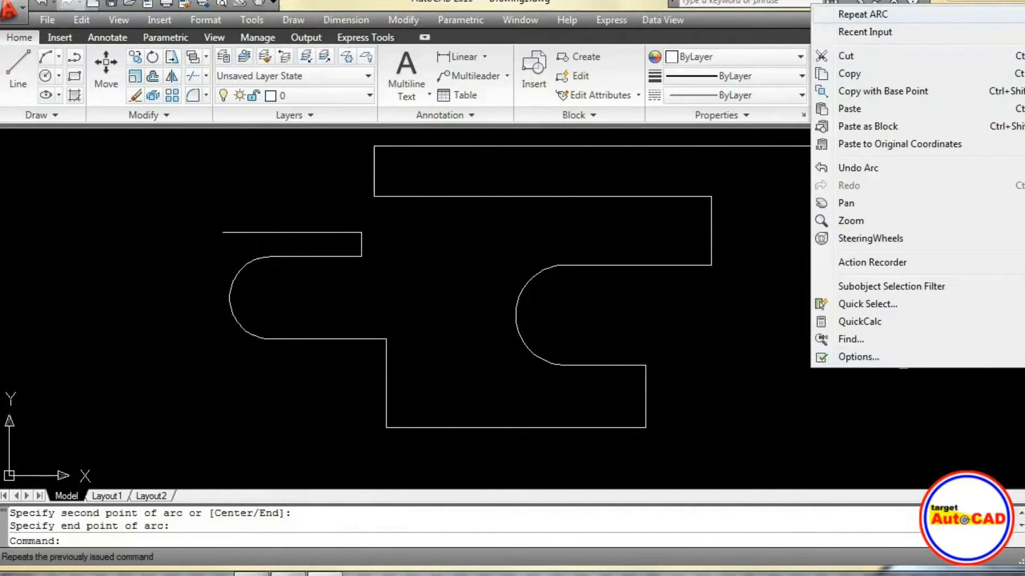
key(Escape)
key(Escape)
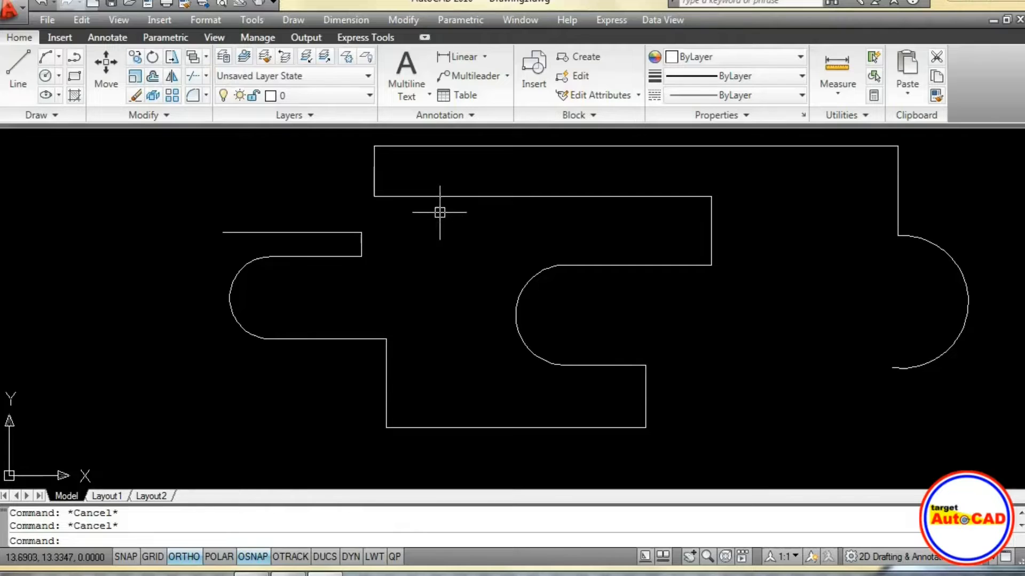
Select the polyline and the newly drawn top lines to check whether they are separate objects, and clear the selection
click(466, 197)
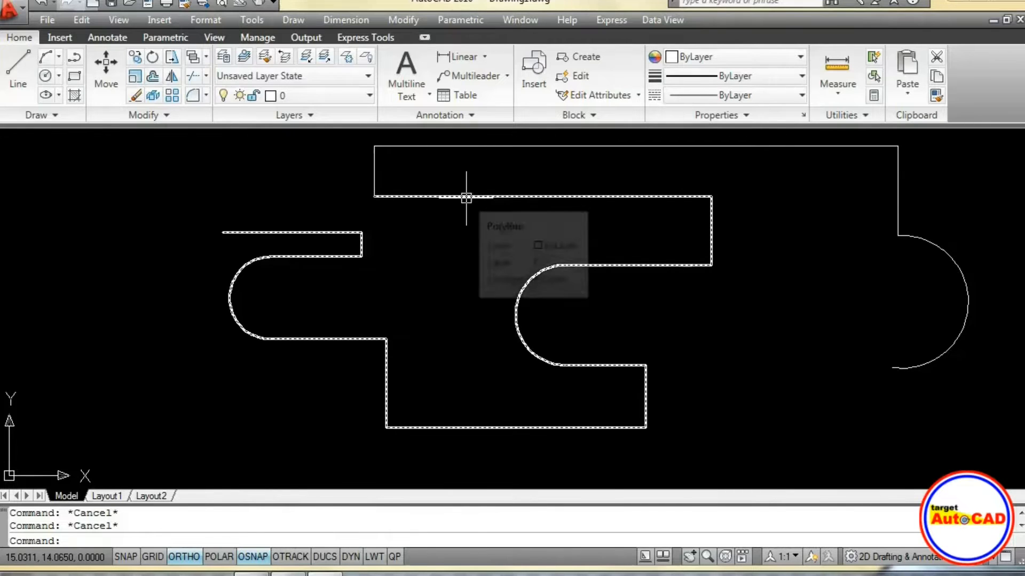
click(466, 197)
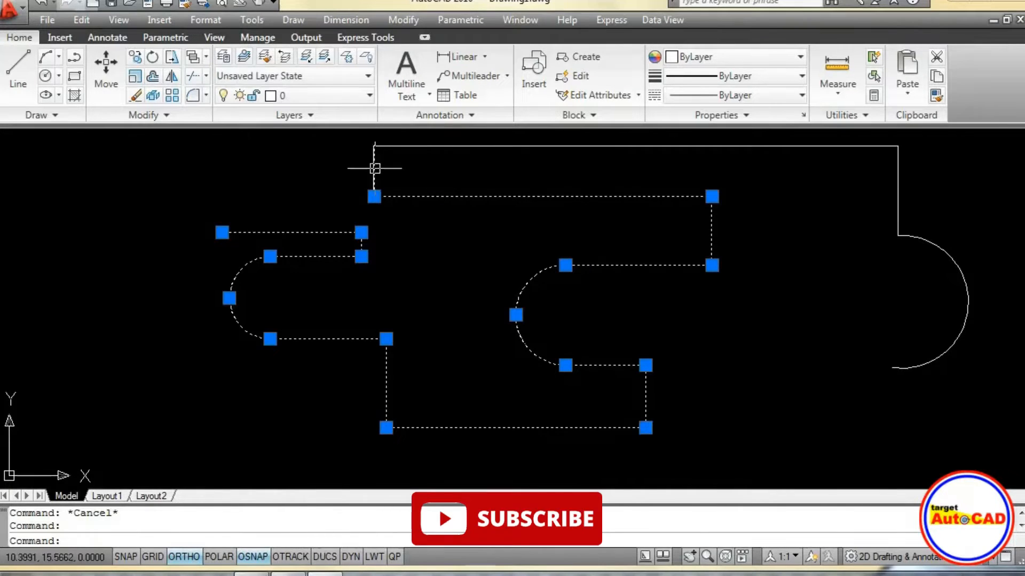
click(419, 147)
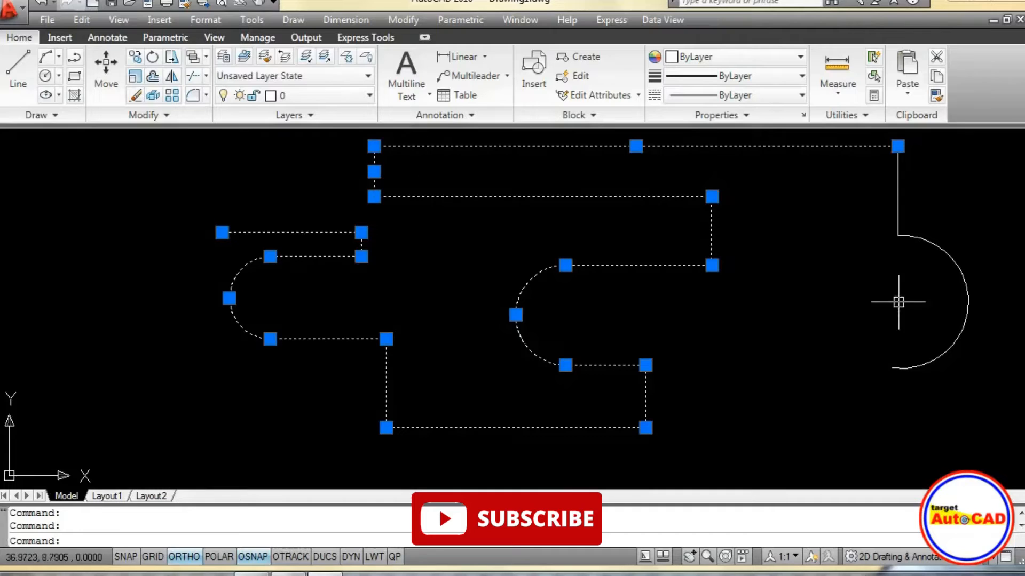
key(Escape)
key(Escape)
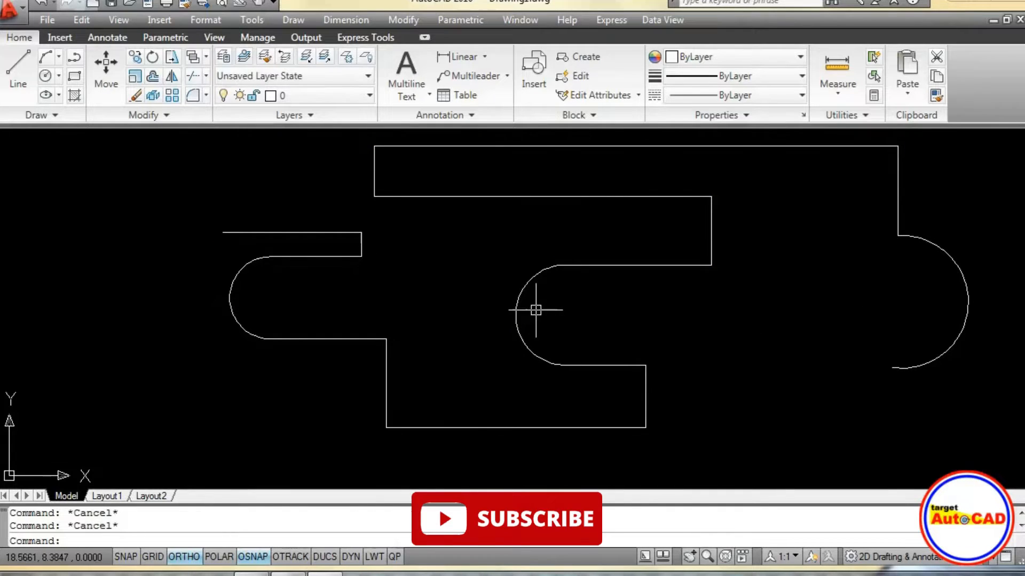
Join all the lines and the arc to the original polyline with the PEDIT Join option, and check the result by selecting it
text(pe)
key(Return)
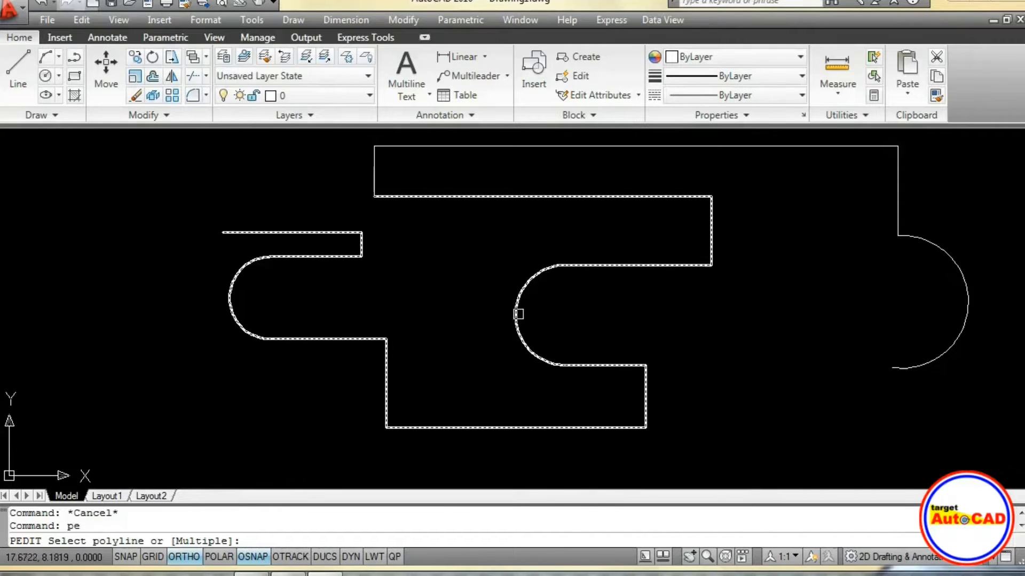
click(516, 315)
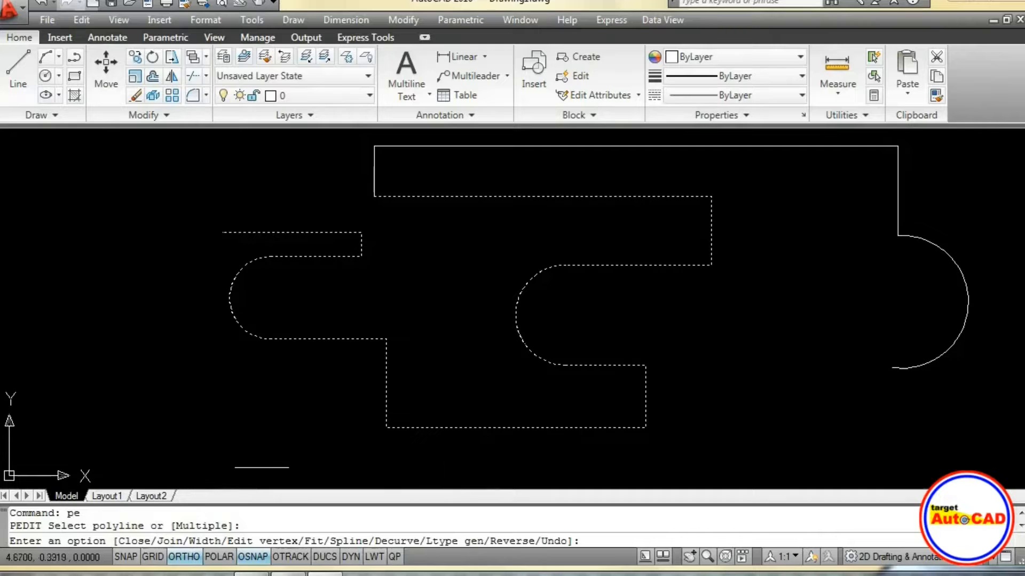
text(j)
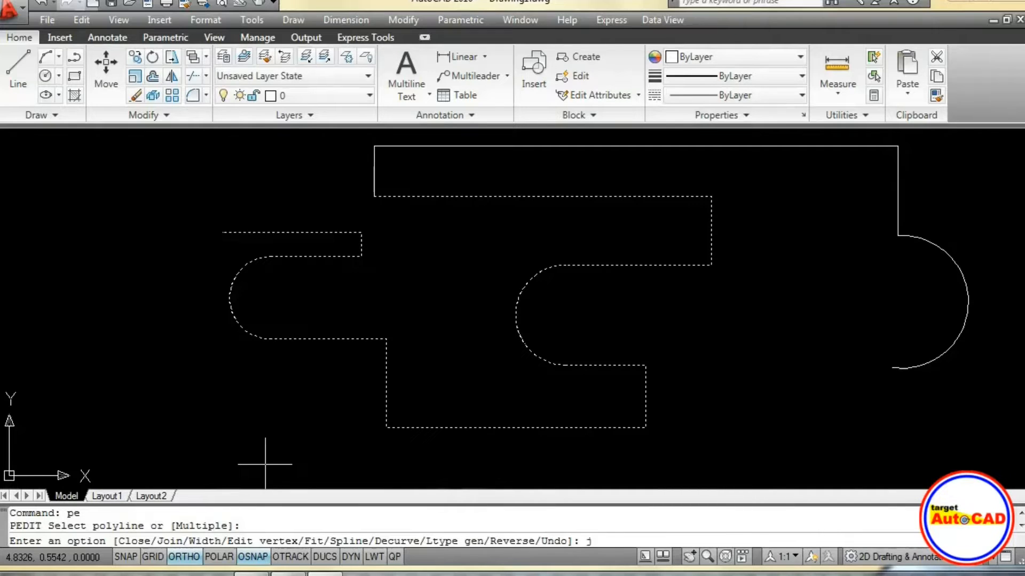
key(Return)
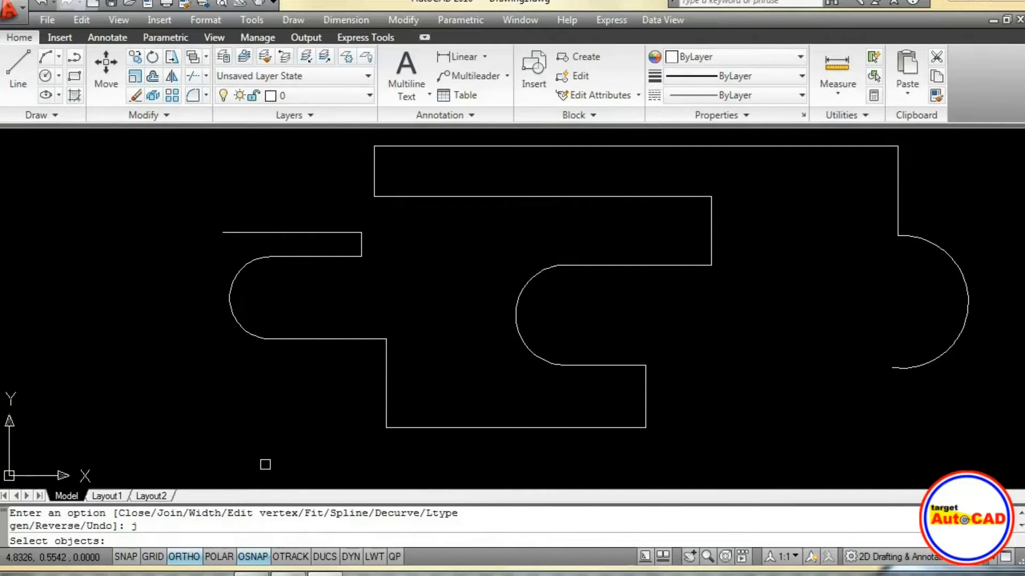
text(all)
key(Return)
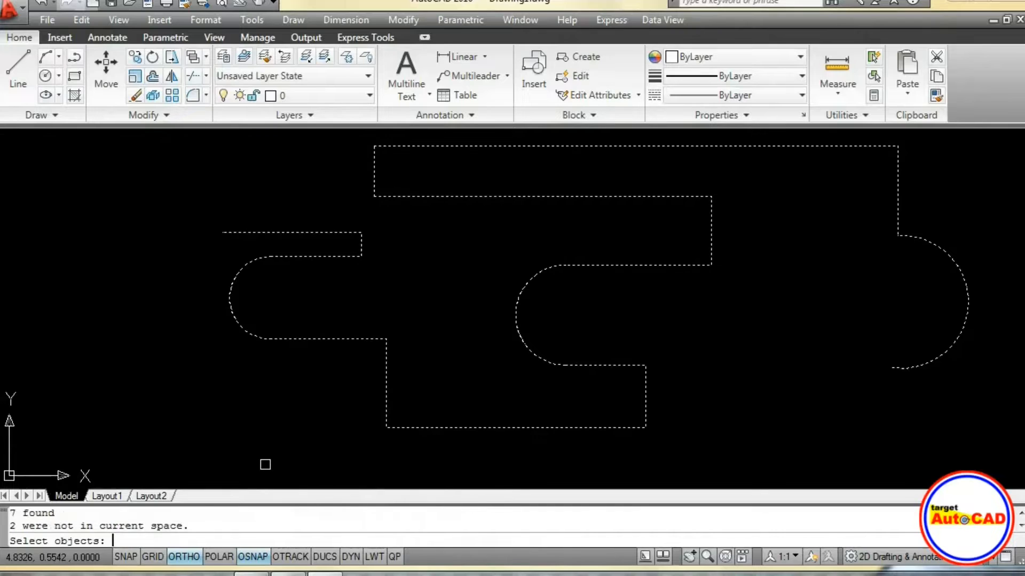
key(Return)
key(Return)
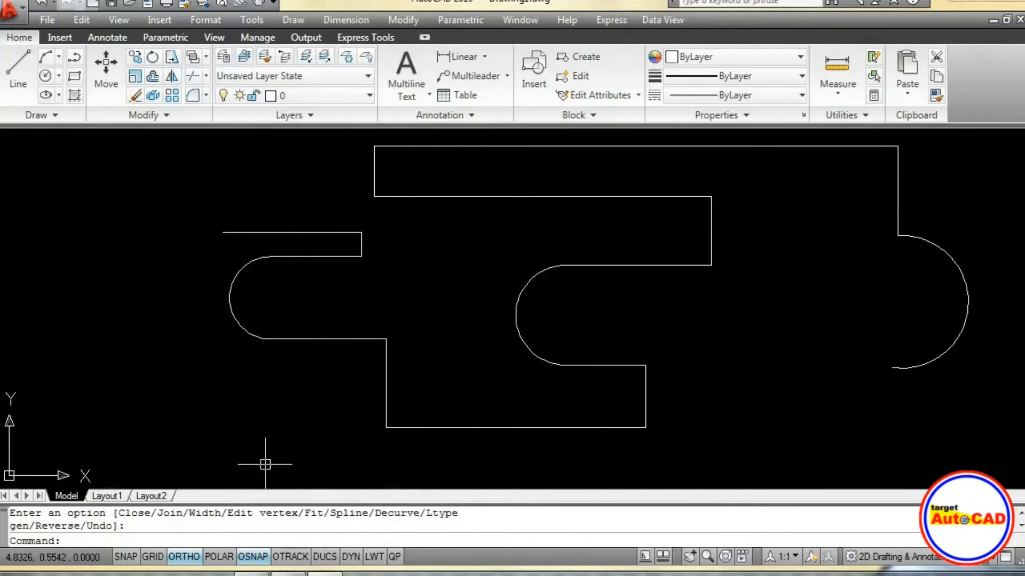
click(447, 428)
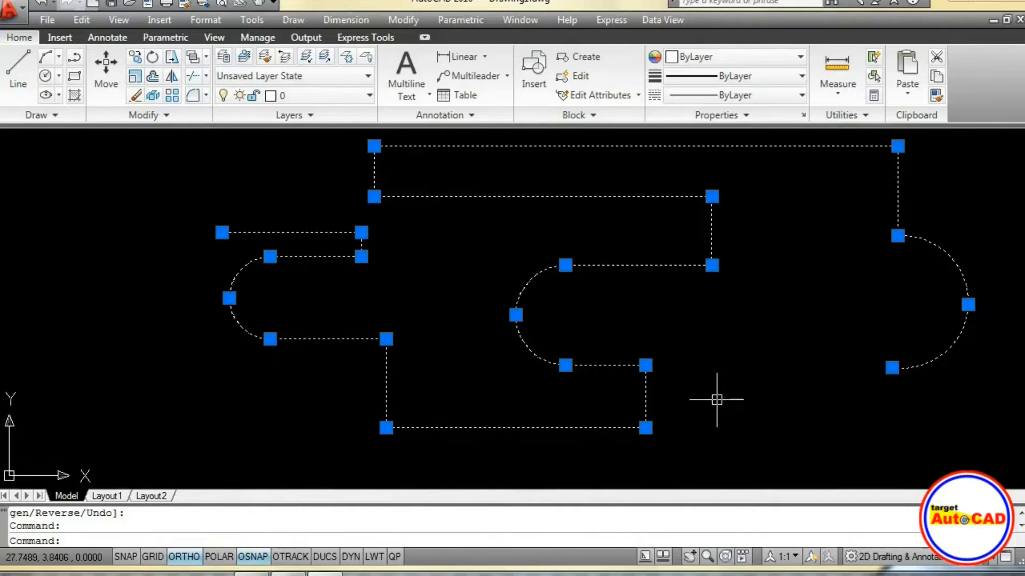
key(Escape)
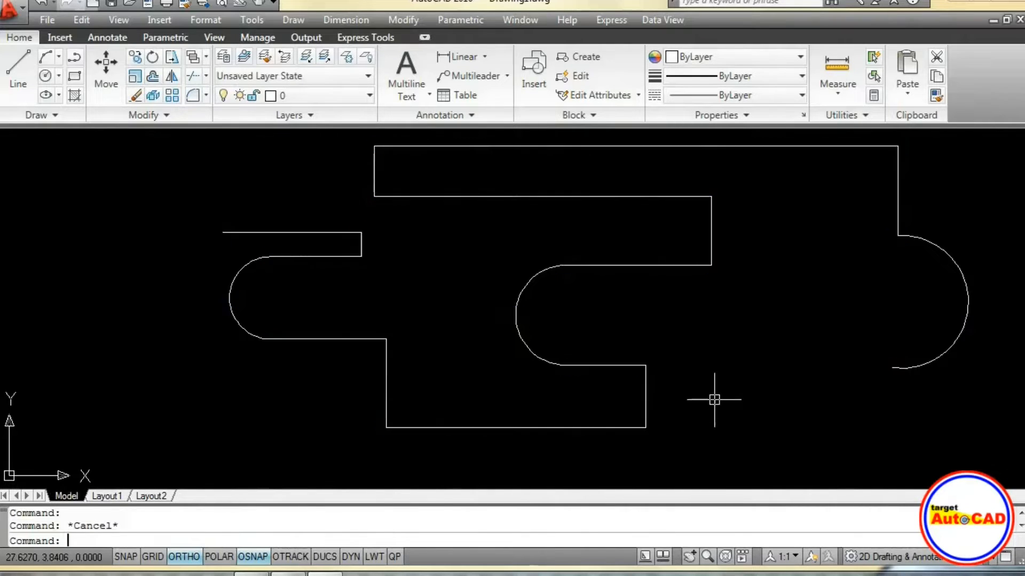
Start PEDIT on the joined polyline and set the width of all segments to 5
text(pe)
key(Return)
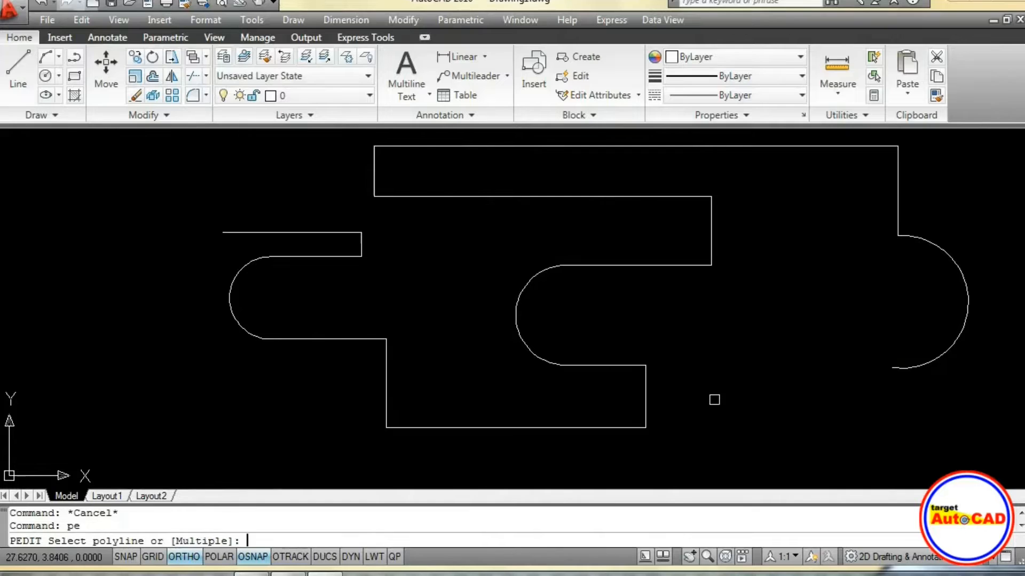
click(641, 421)
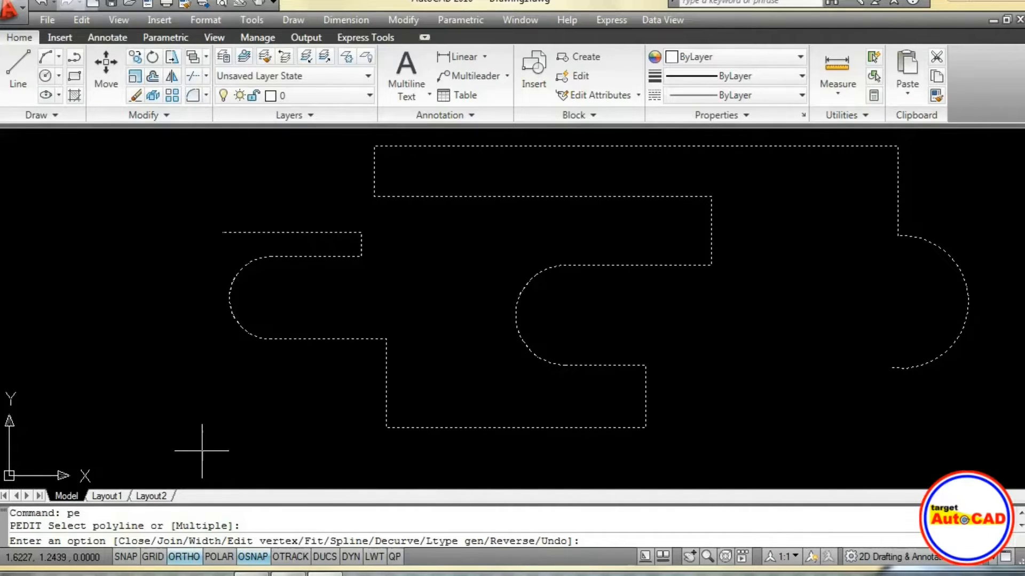
text(w)
key(Return)
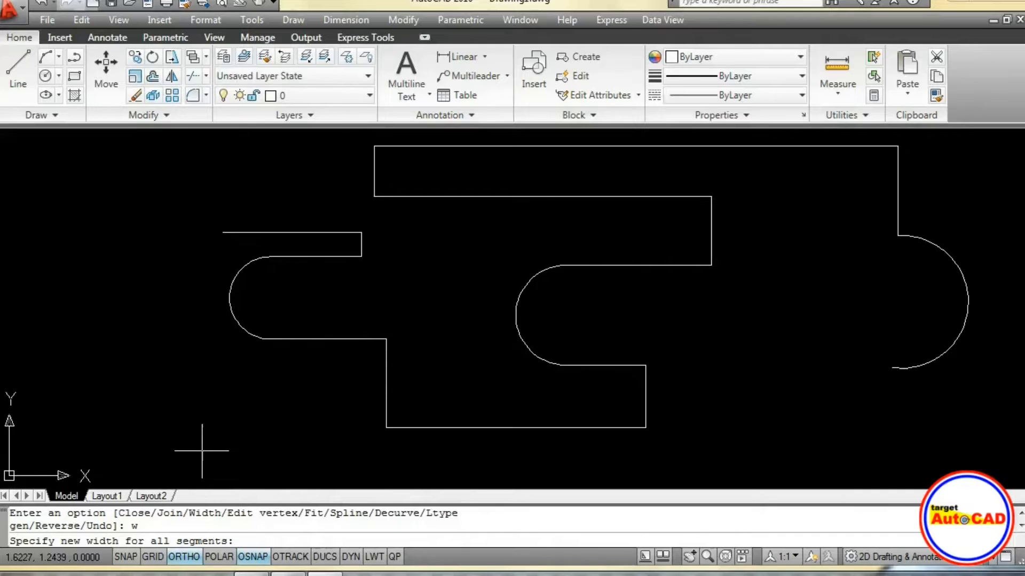
text(5)
key(Return)
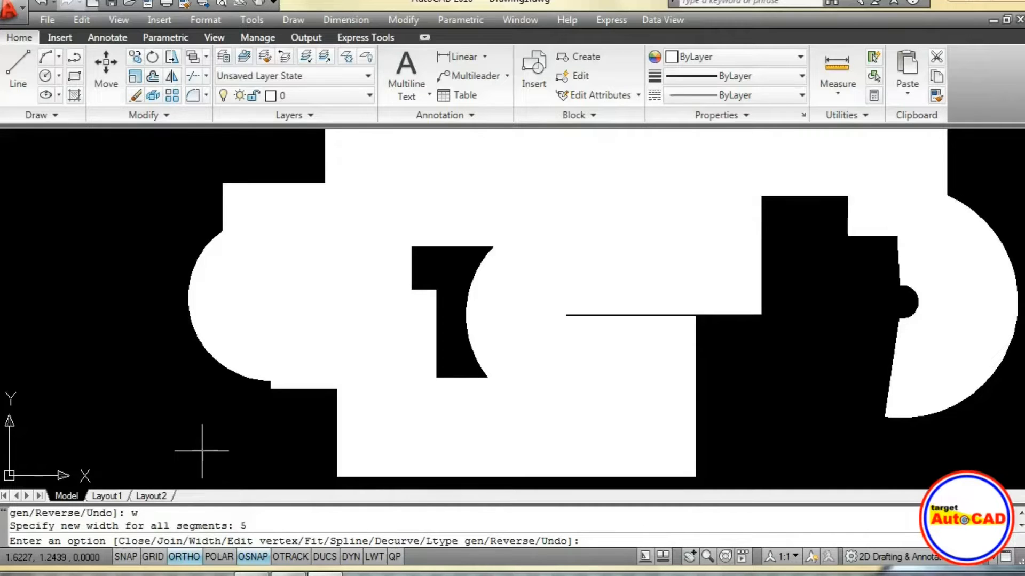
Set the width of all polyline segments to .5
text(w)
key(Return)
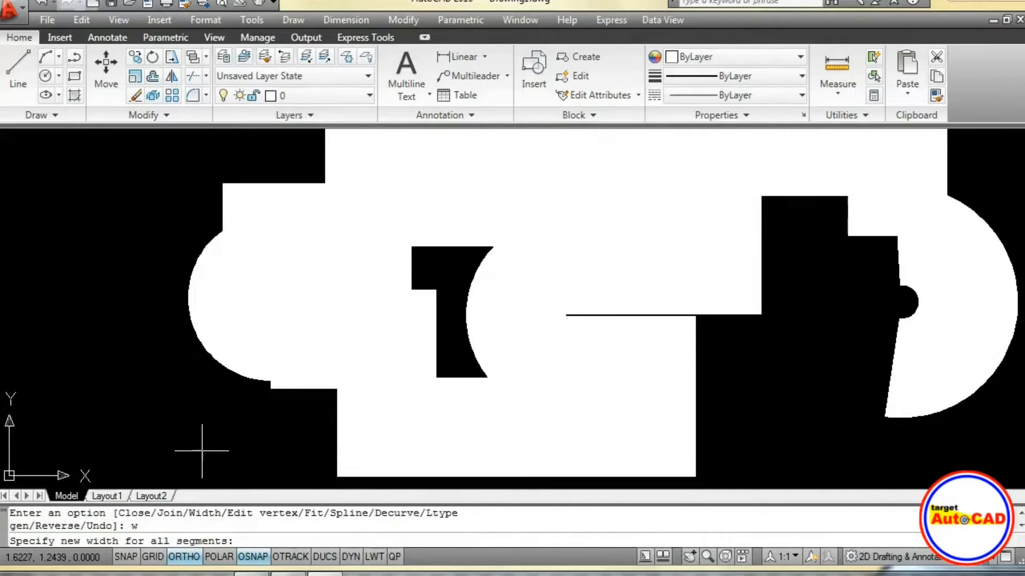
text(.5)
key(Return)
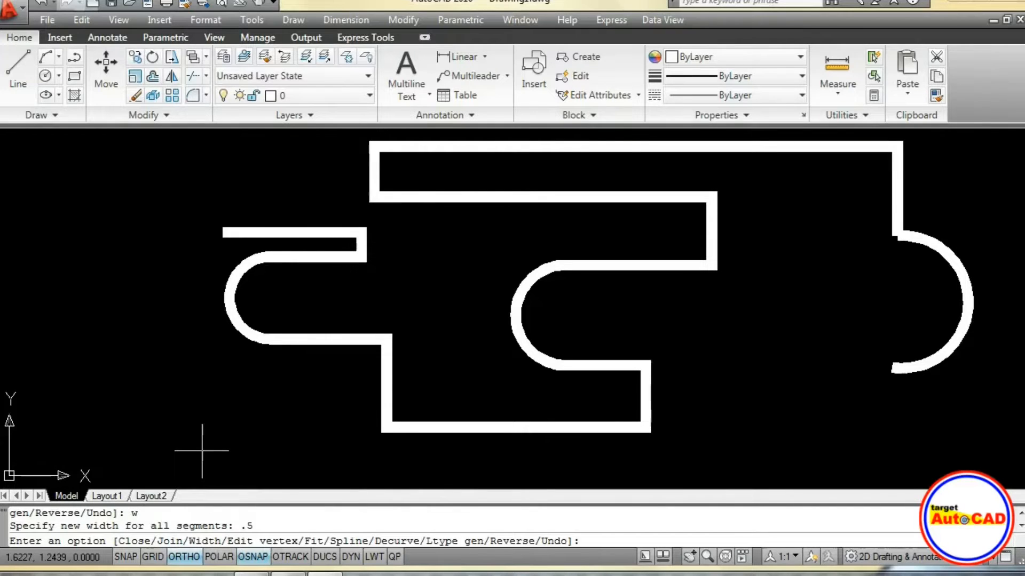
Set the width of all polyline segments to 0
text(w)
key(Return)
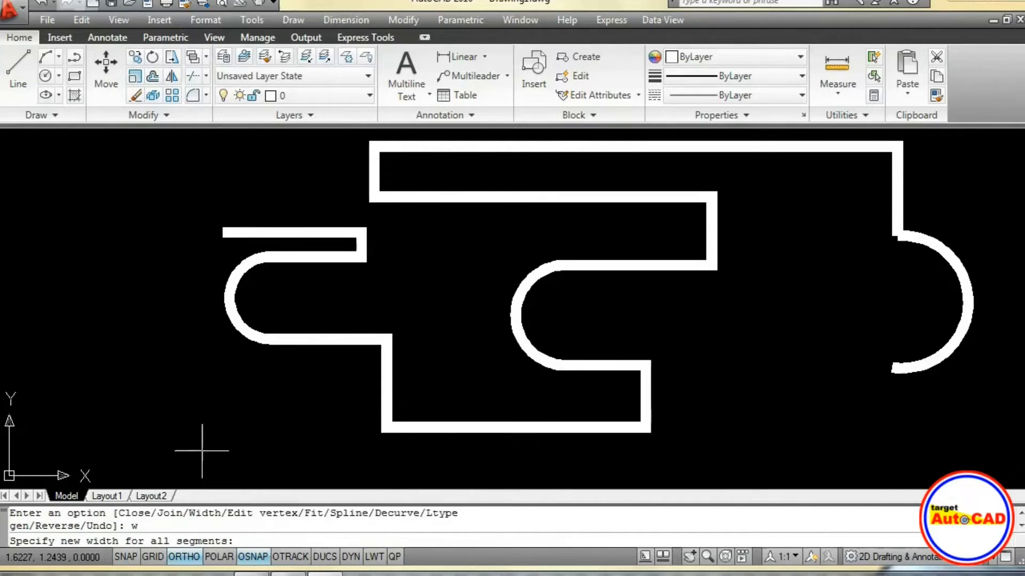
text(0)
key(Return)
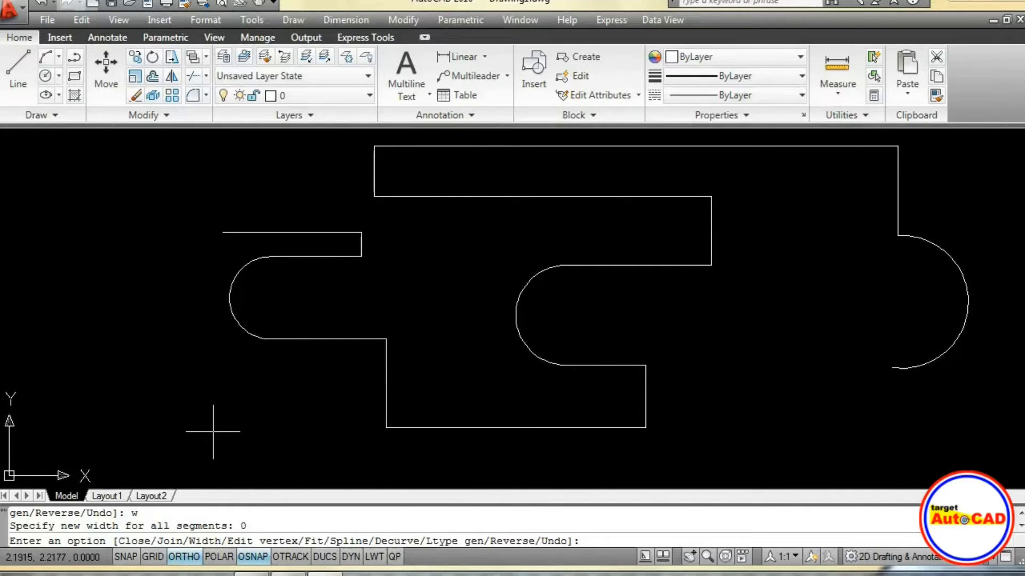
Enter the Edit vertex mode of the polyline and exit it without editing any vertex
text(e)
key(Return)
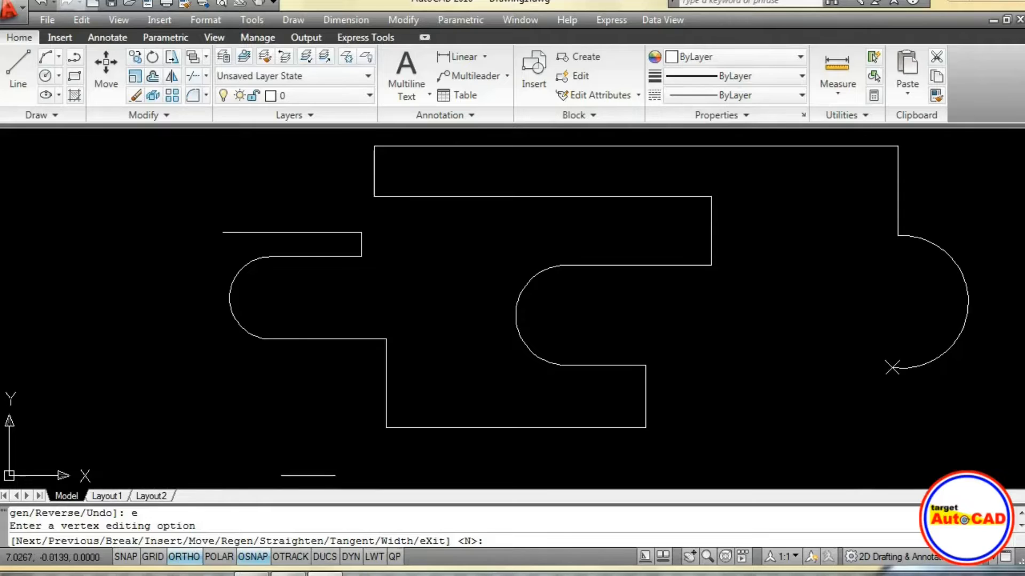
text(x)
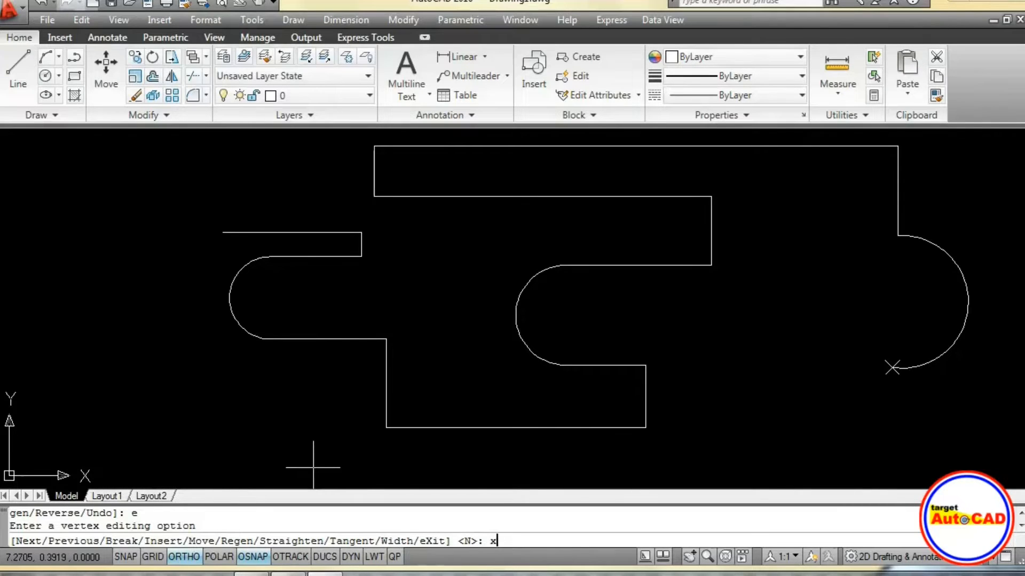
key(Return)
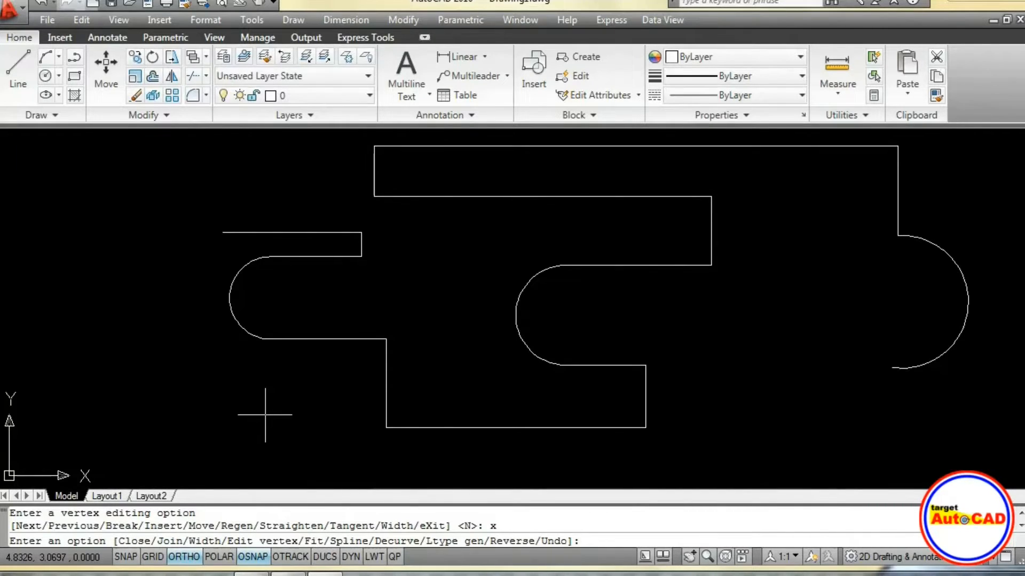
Turn the polyline into a smooth curve with the Fit option, and replace that curve using the Spline option
text(f)
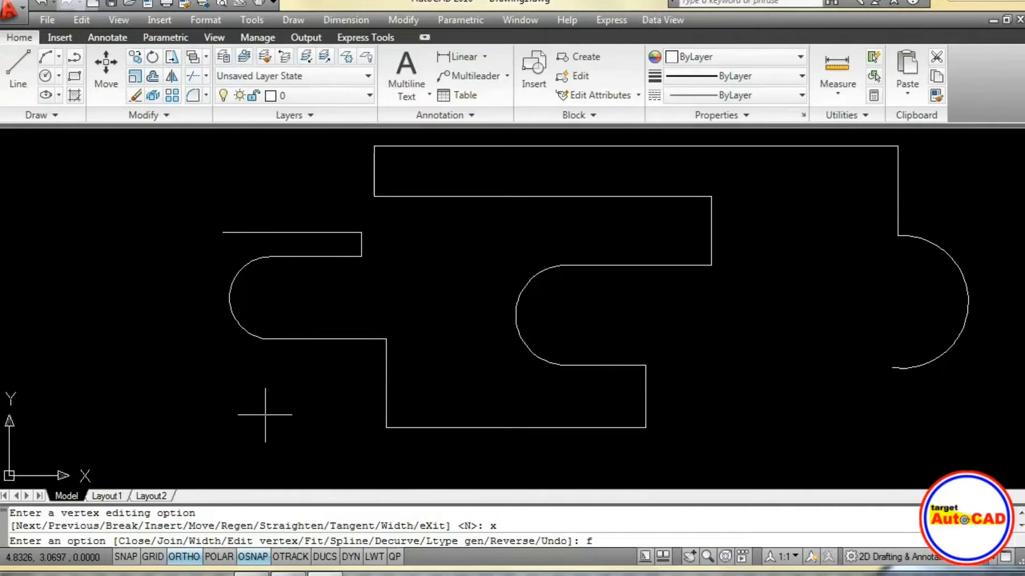
key(Return)
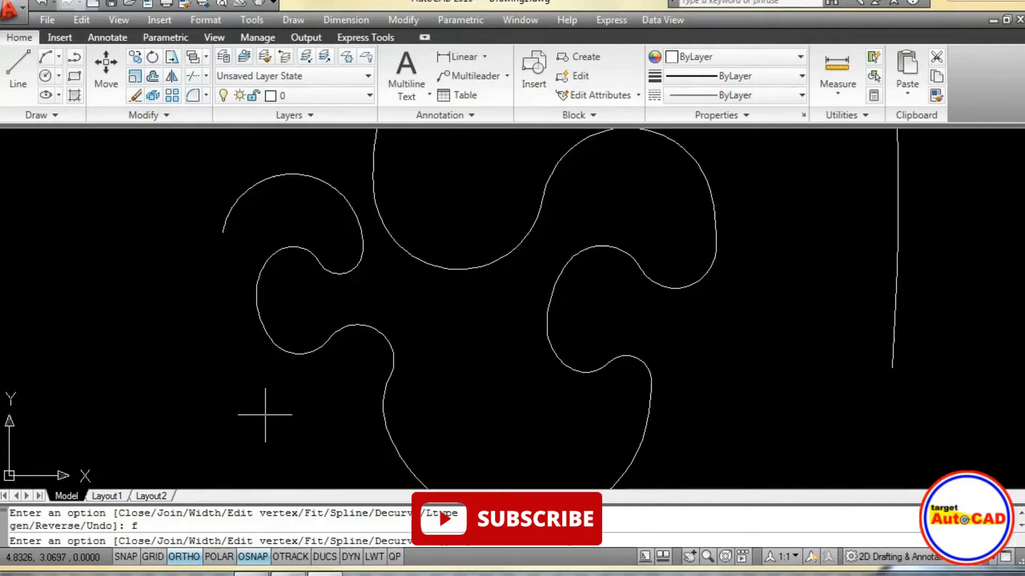
text(s)
key(Return)
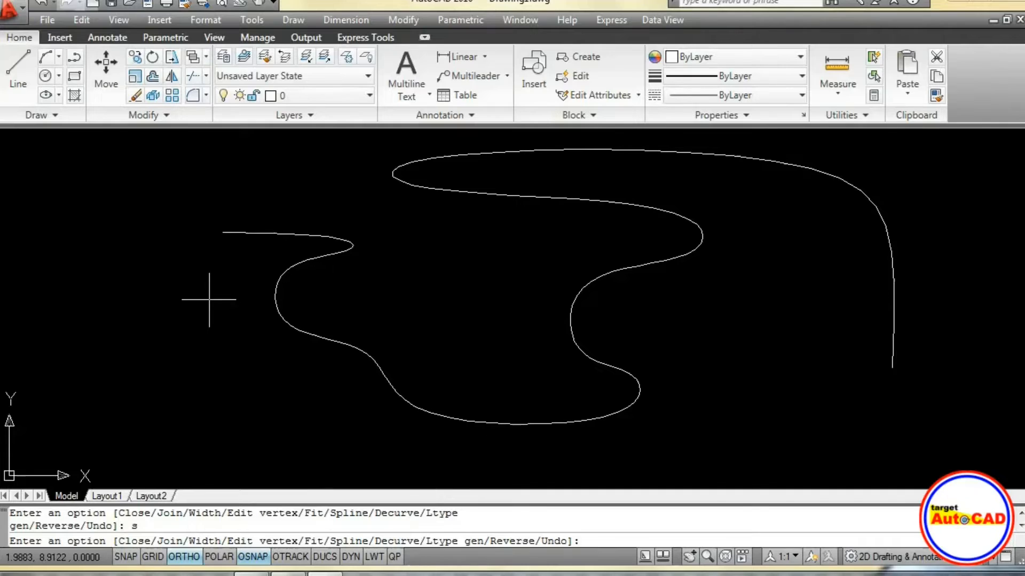
Straighten all segments of the curved polyline with the Decurve option
text(d)
key(Return)
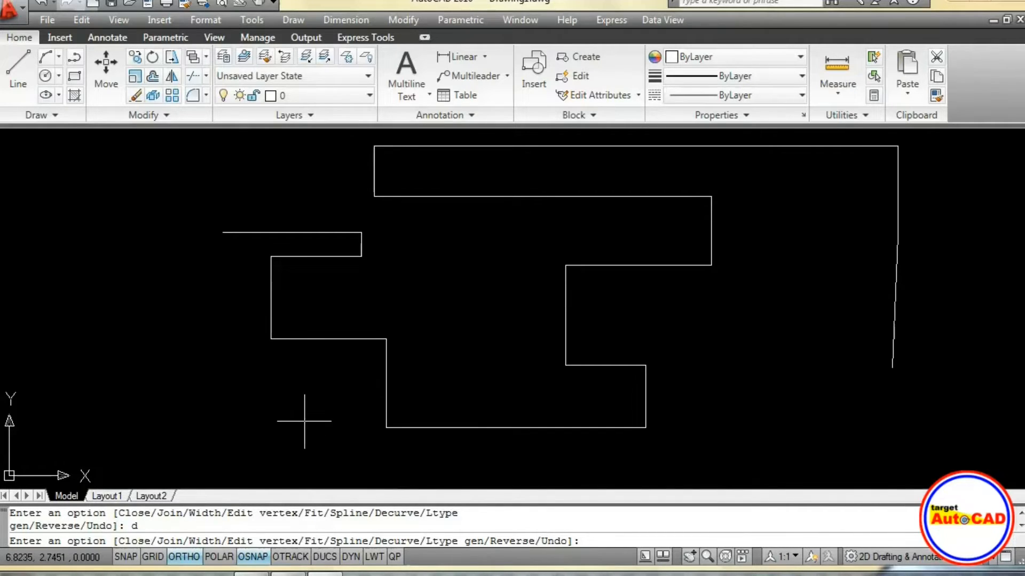
Check which end of the straightened polyline is its first vertex in Edit vertex mode, and exit that mode
text(e)
key(Return)
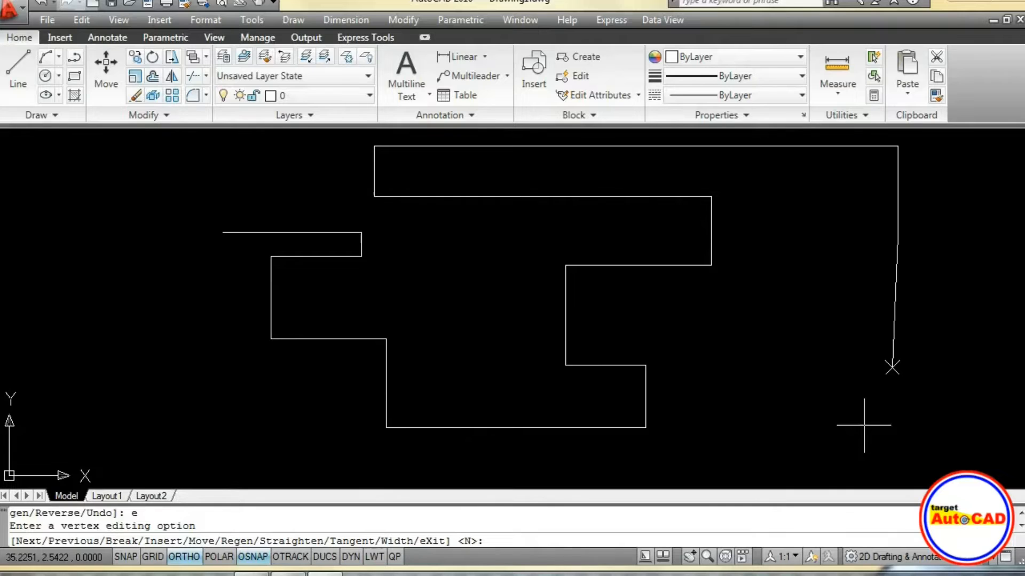
text(x)
key(Return)
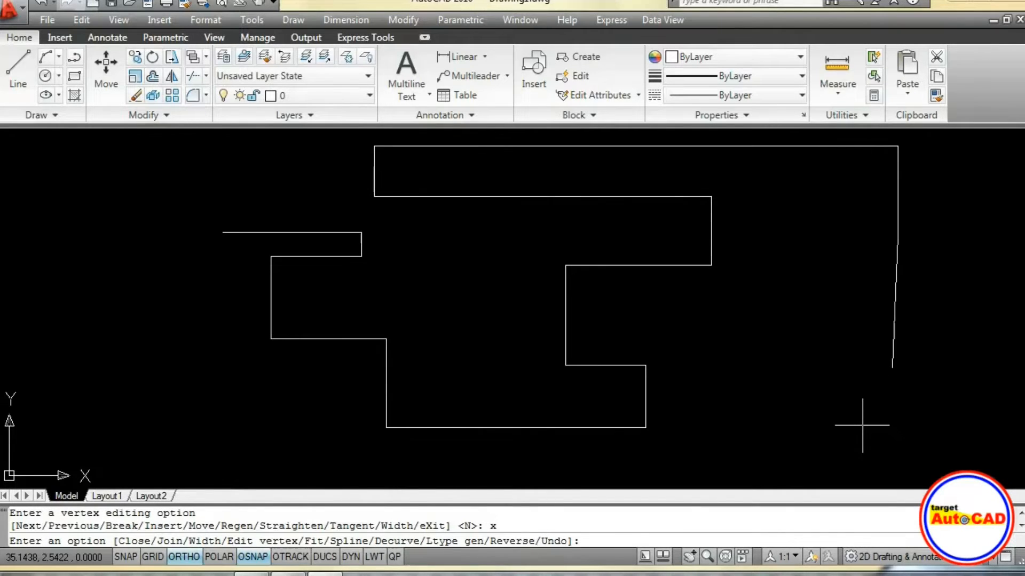
Reverse the polyline's vertex order, and check its new first vertex in Edit vertex mode
text(r)
key(Return)
text(e)
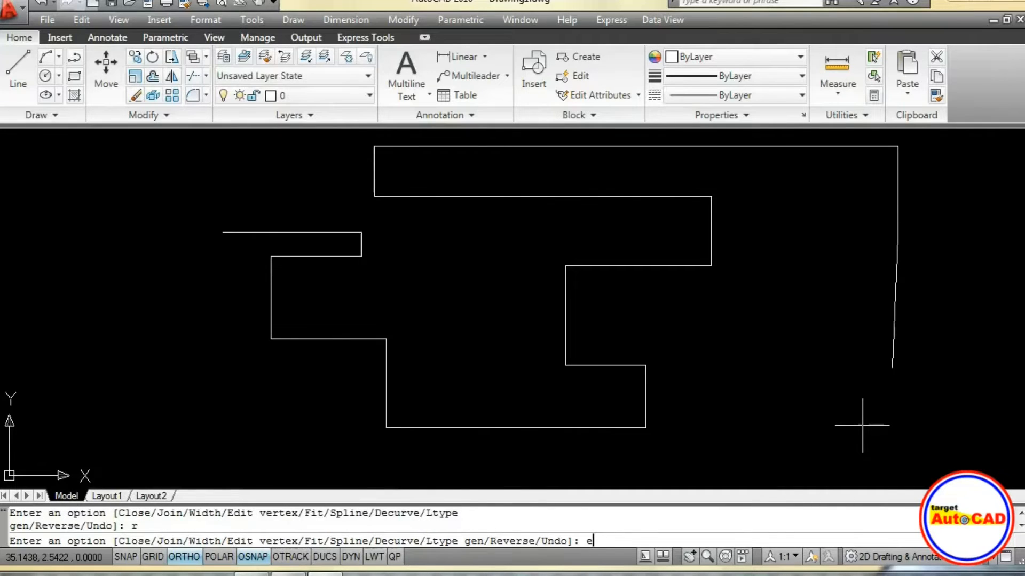
key(Return)
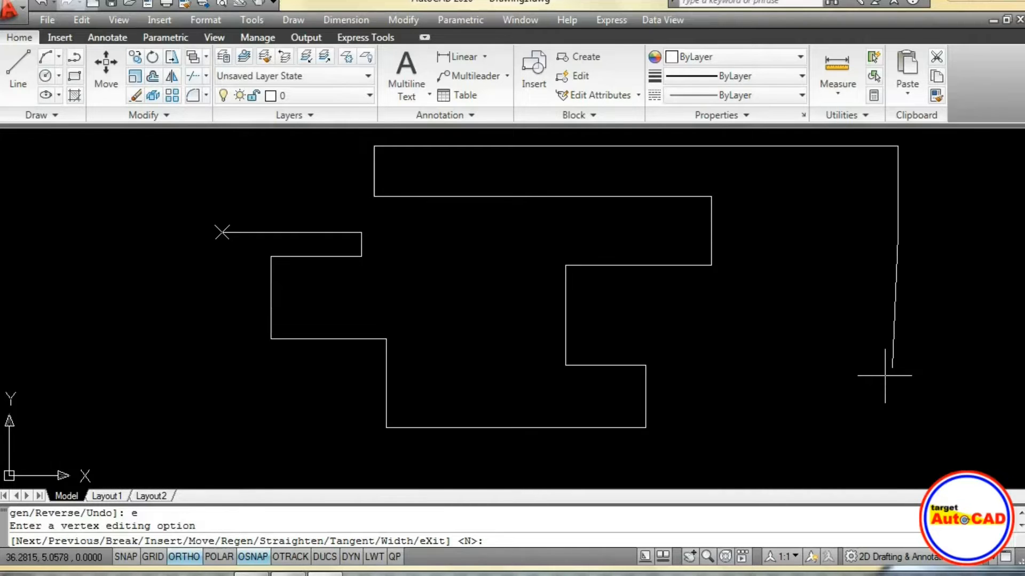
text(x)
key(Return)
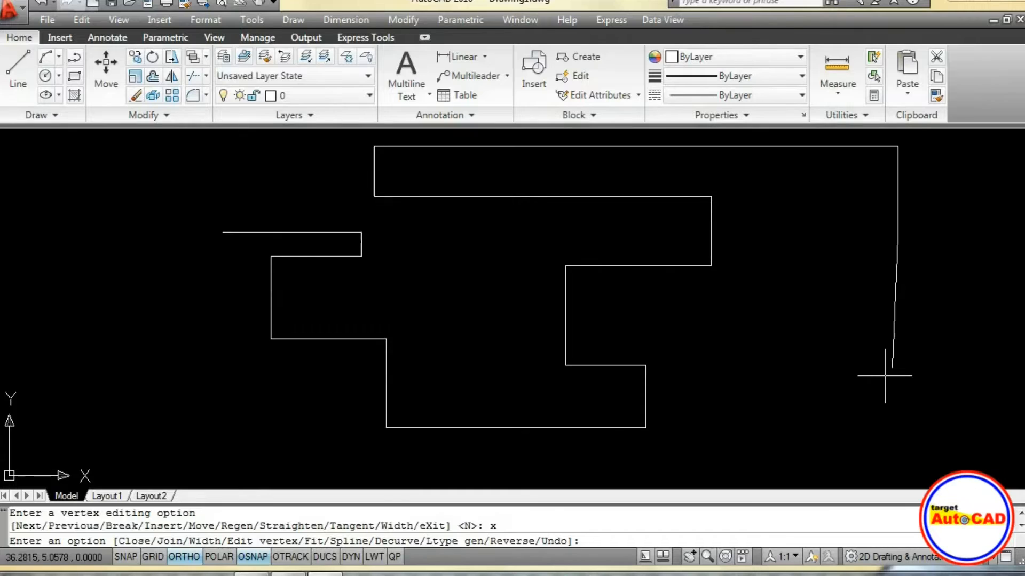
Step the vertex marker forward along the whole polyline with the Next option of Edit vertex
text(e)
key(Return)
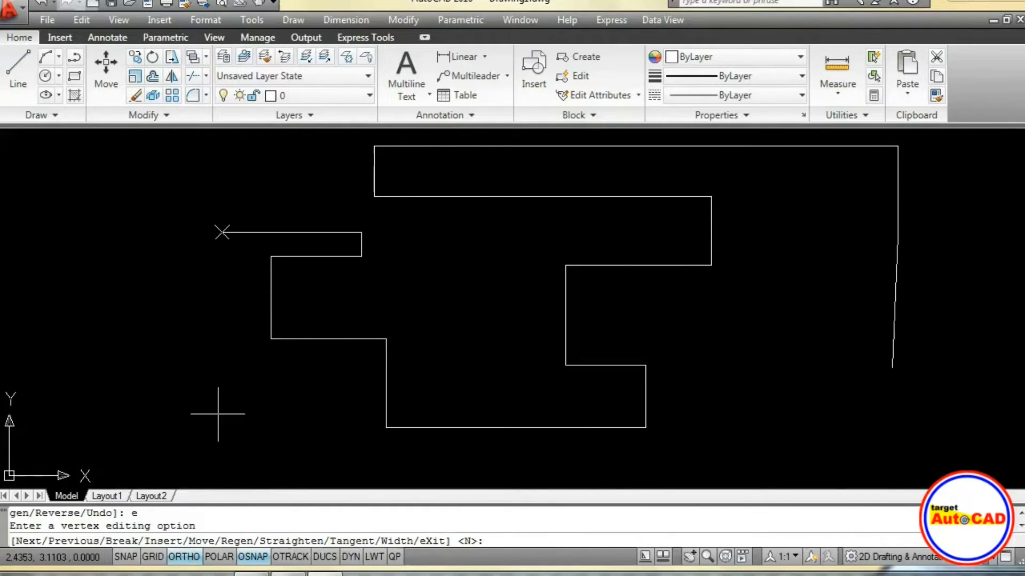
key(Return)
key(Return)
key(Return)
key(Return)
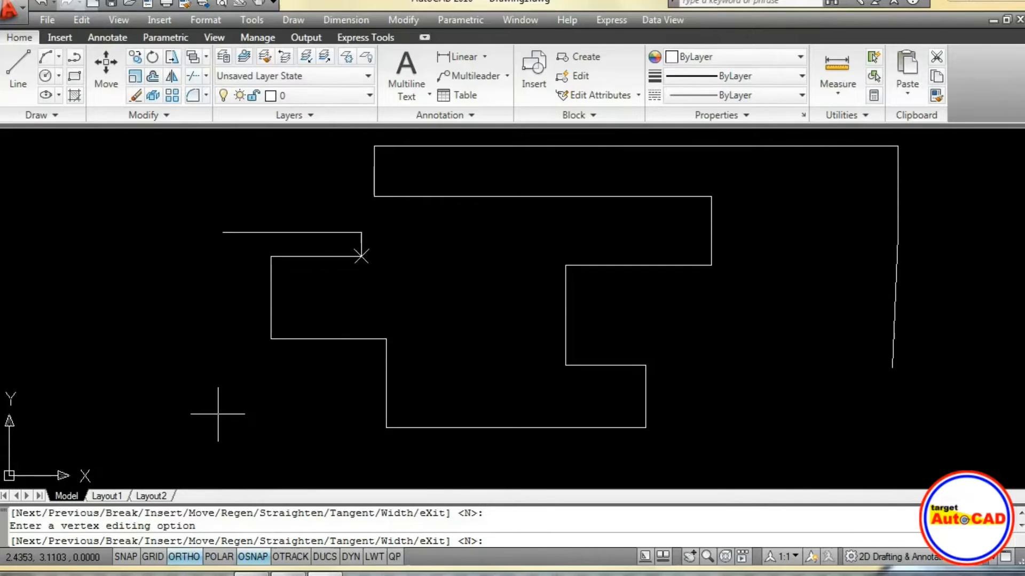
key(Return)
key(Return)
key(Return)
key(Return)
key(Return)
key(Return)
key(Return)
key(Return)
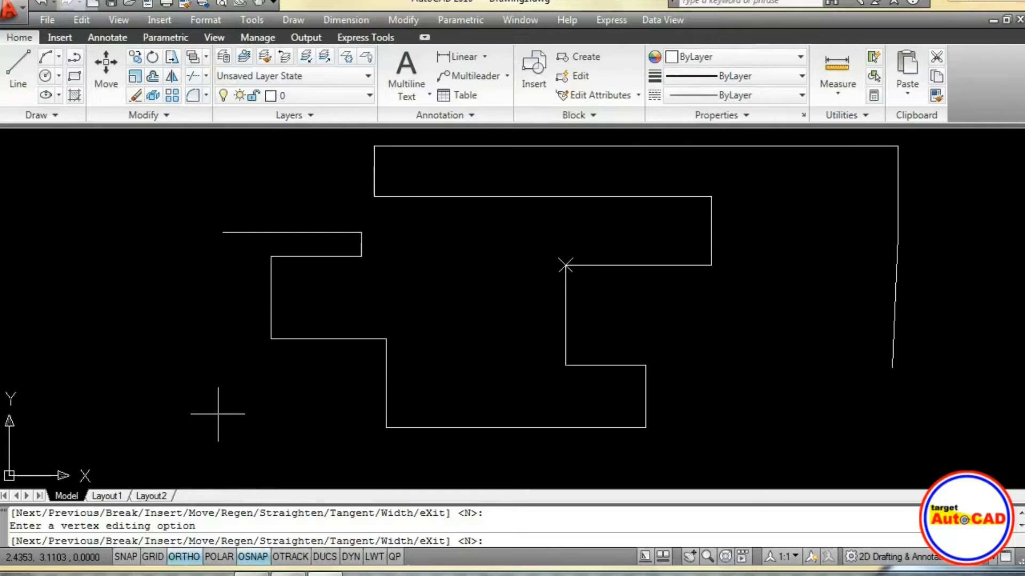
key(Return)
key(Return)
key(Return)
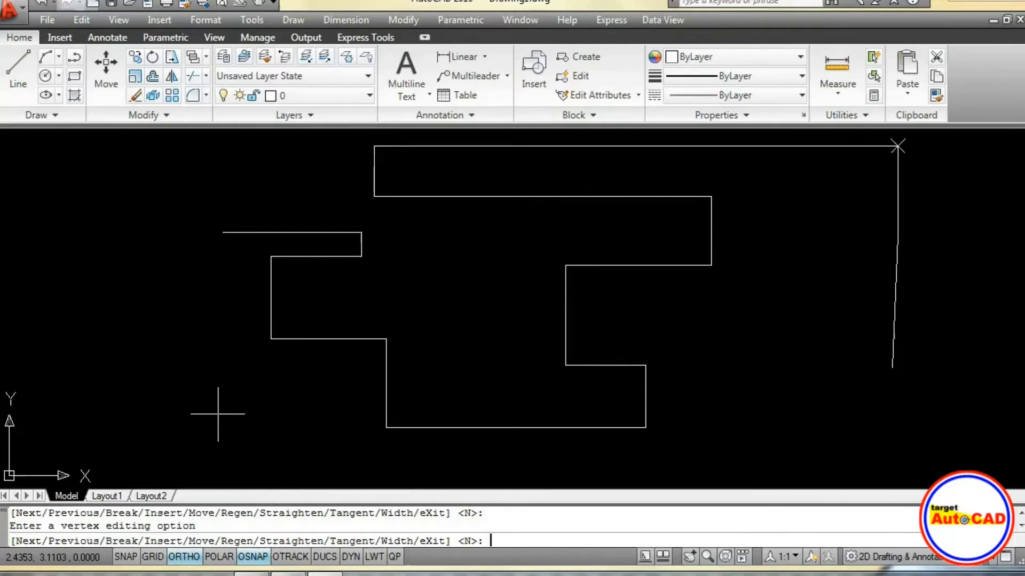
key(Return)
Step the vertex marker back to the polyline's first vertex with the Previous option
text(p)
key(Return)
key(Return)
key(Return)
key(Return)
key(Return)
key(Return)
key(Return)
key(Return)
key(Return)
key(Return)
key(Return)
key(Return)
key(Return)
key(Return)
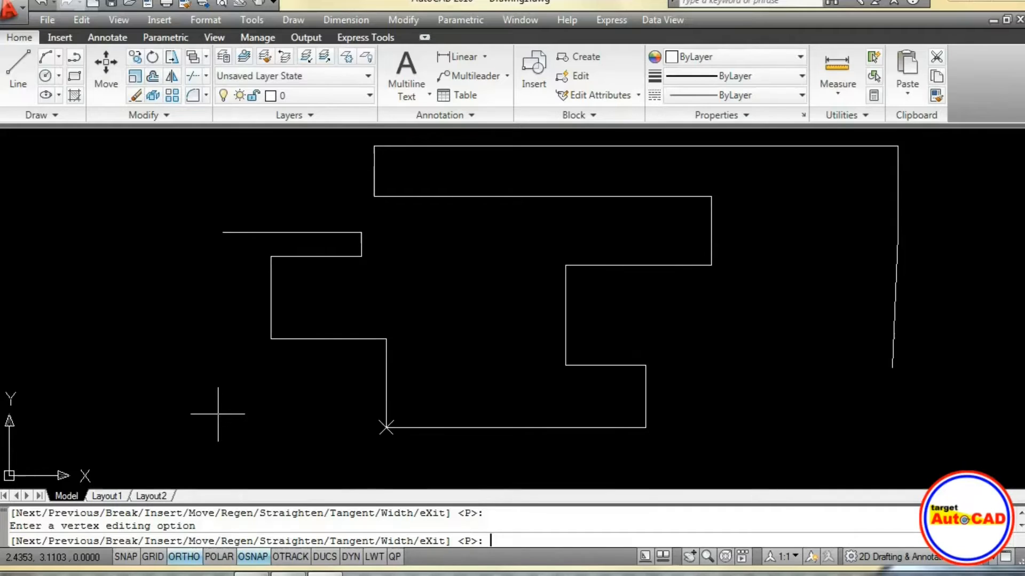
key(Return)
key(Return)
key(Return)
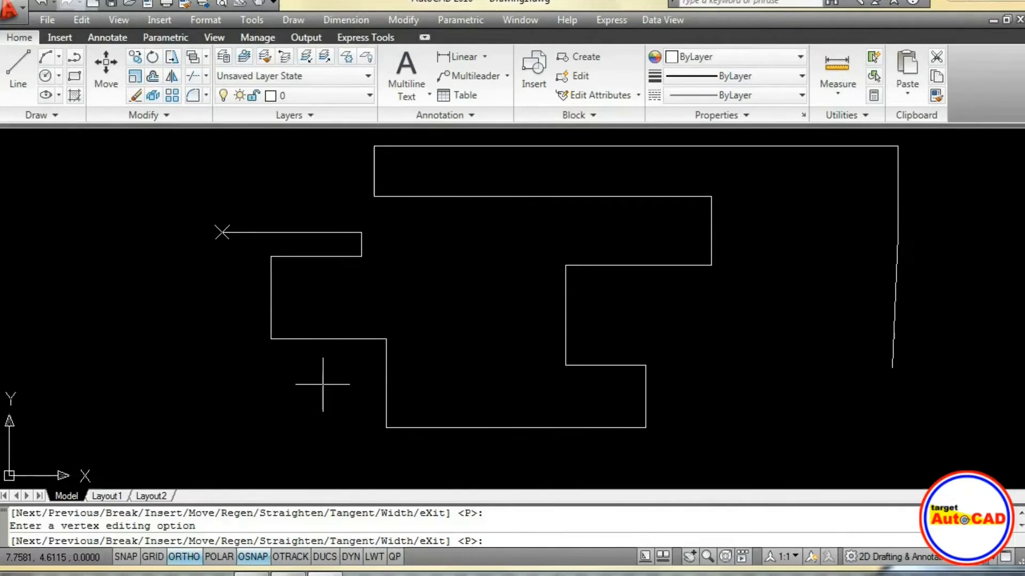
Use Break to remove the three segments between the lower-left corner and the bottom-right corner of the lower shape, and undo that break
text(n)
key(Return)
key(Return)
key(Return)
key(Return)
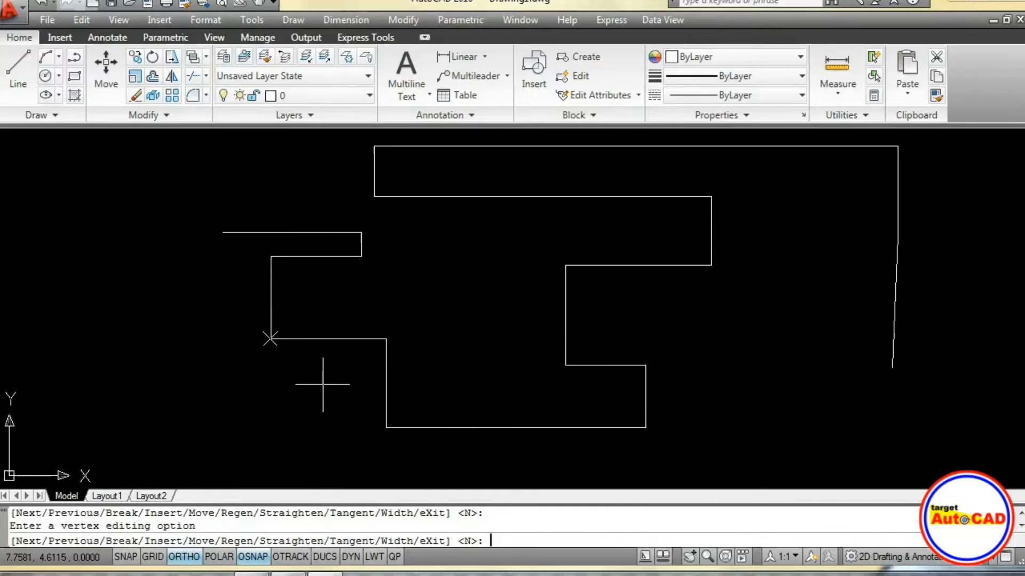
text(b)
key(Return)
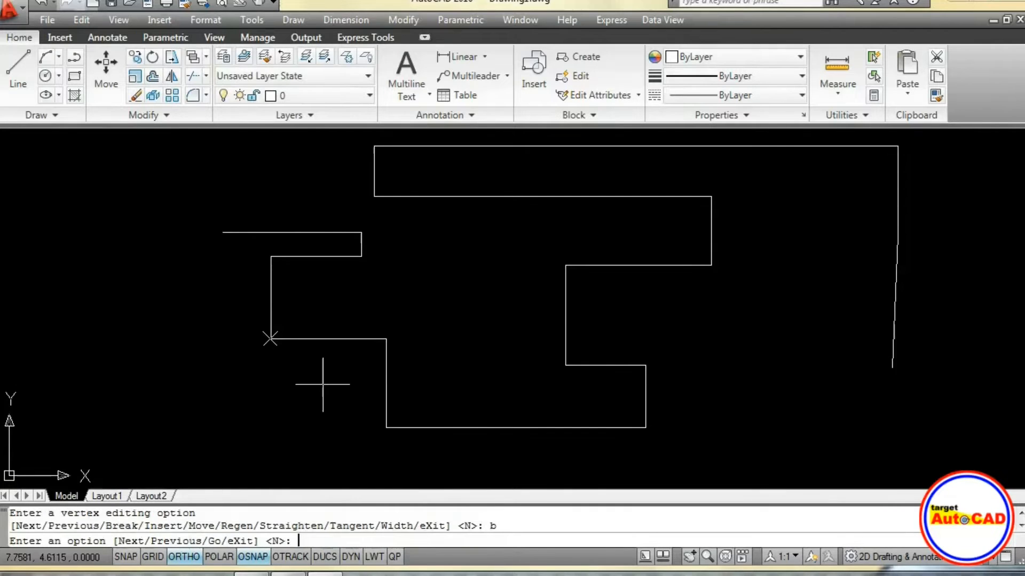
key(Return)
key(Return)
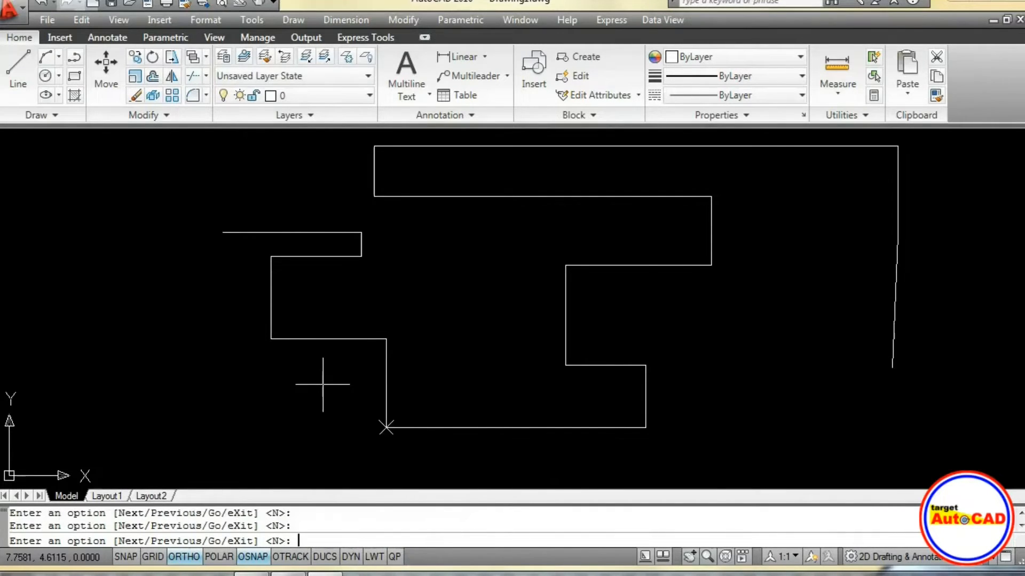
key(Return)
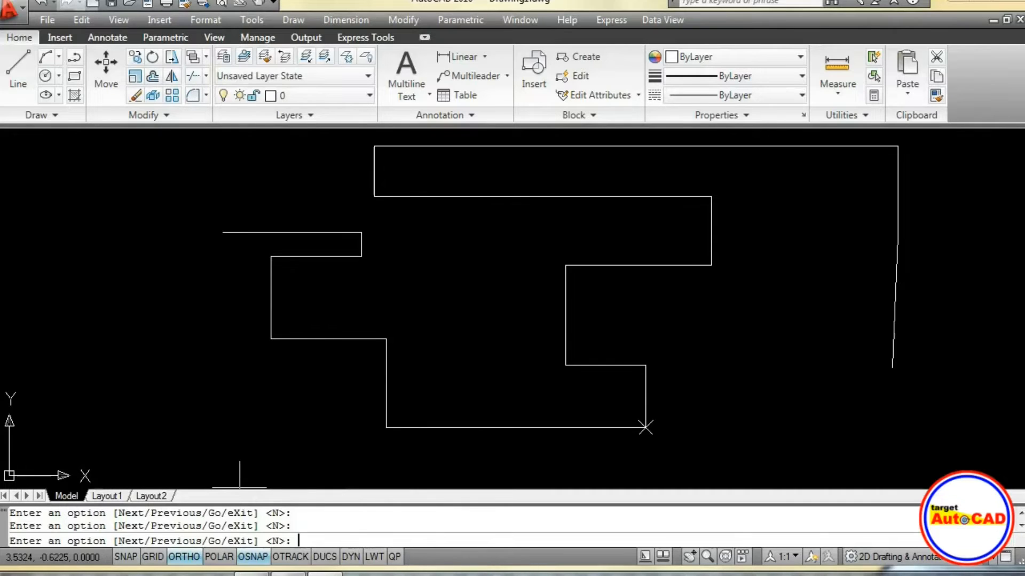
text(go)
key(Return)
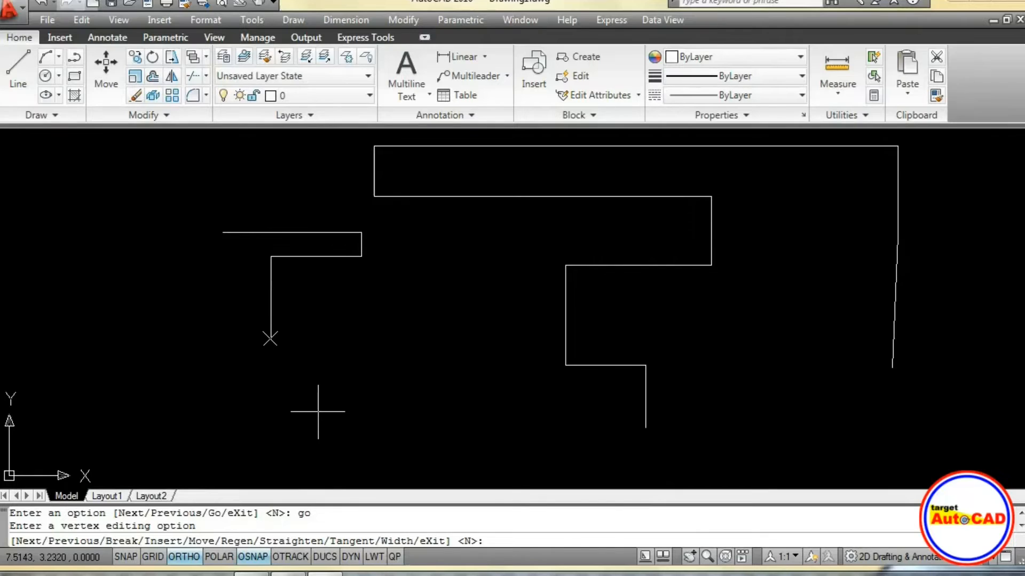
text(x)
key(Return)
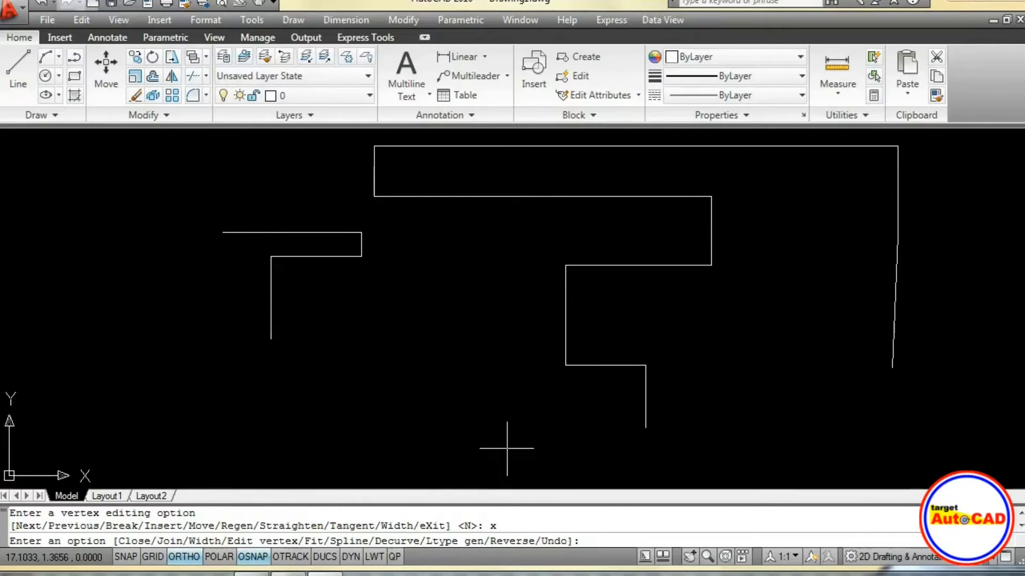
text(u)
key(Return)
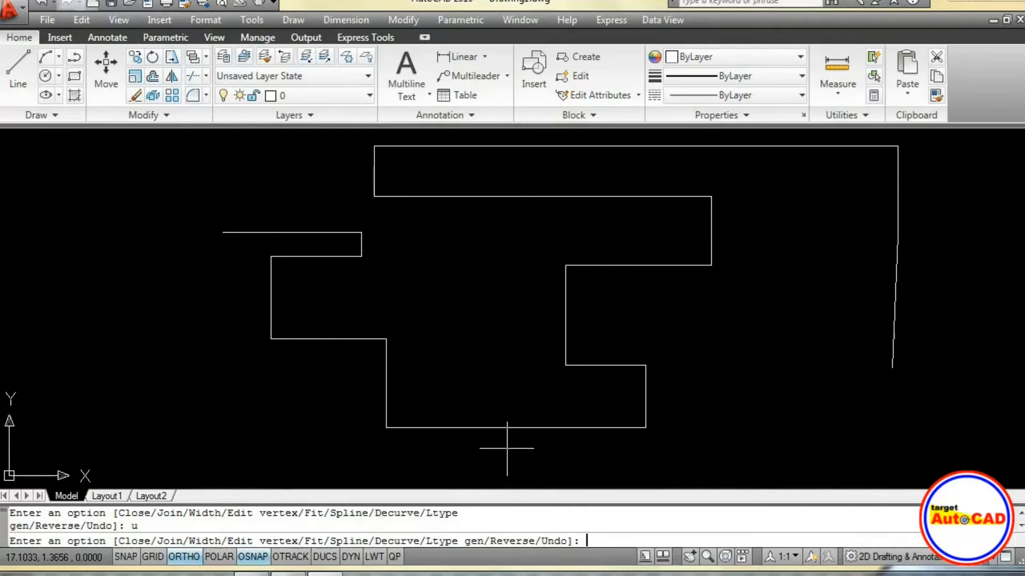
Insert a vertex after the polyline's first vertex, about 4.44 units away at 35°, with Ortho off
text(e)
key(Return)
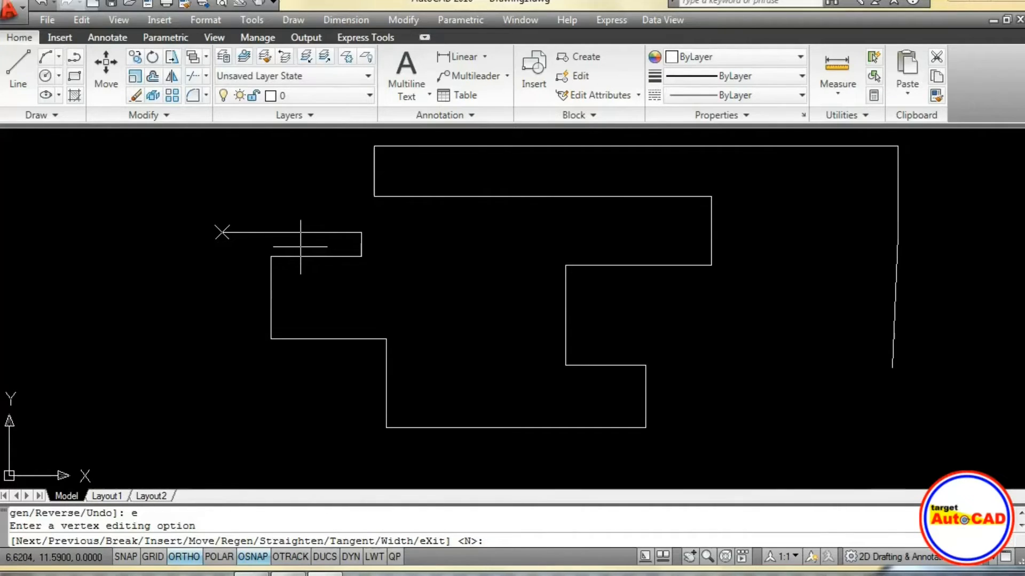
text(i)
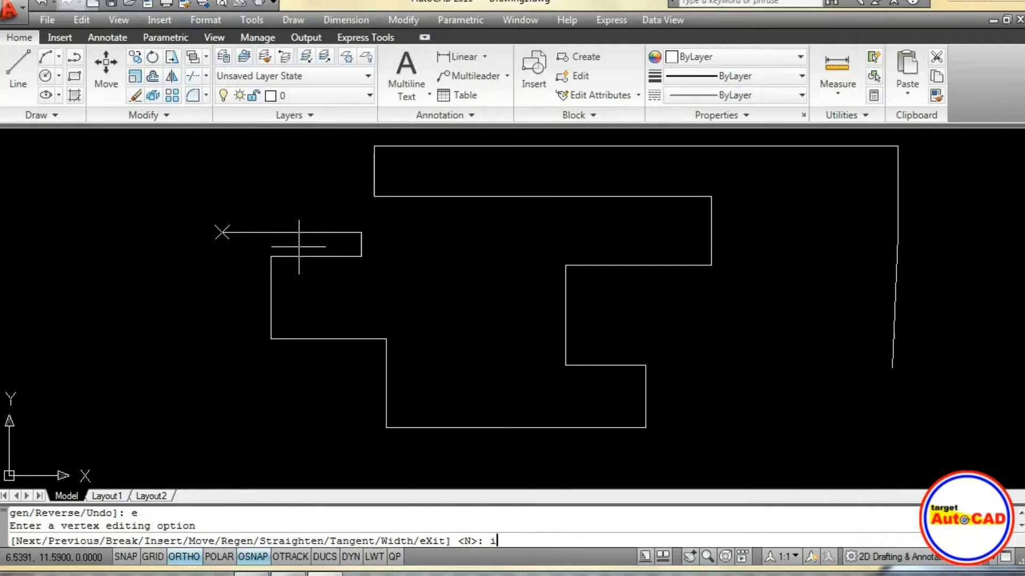
key(Return)
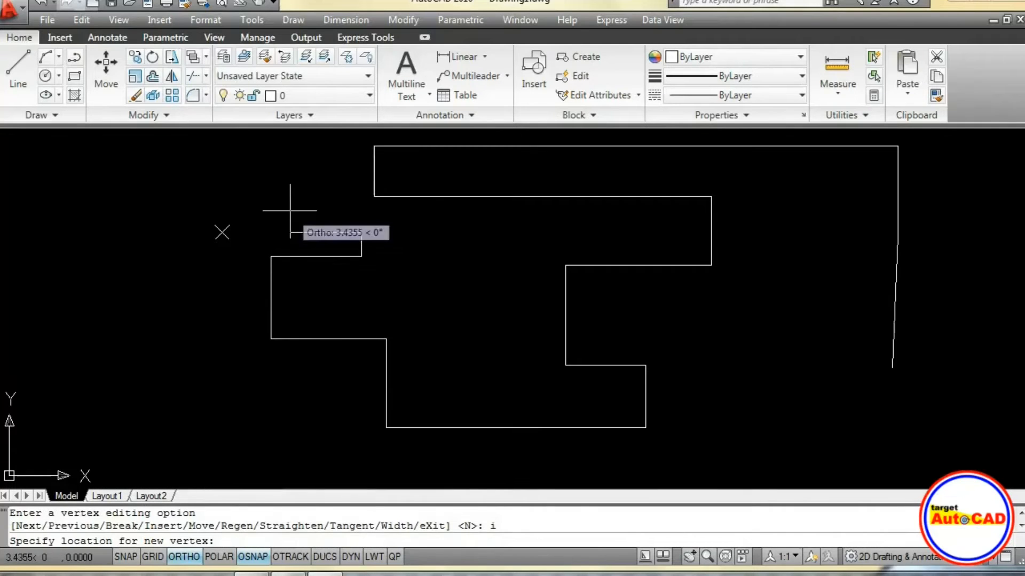
key(F8)
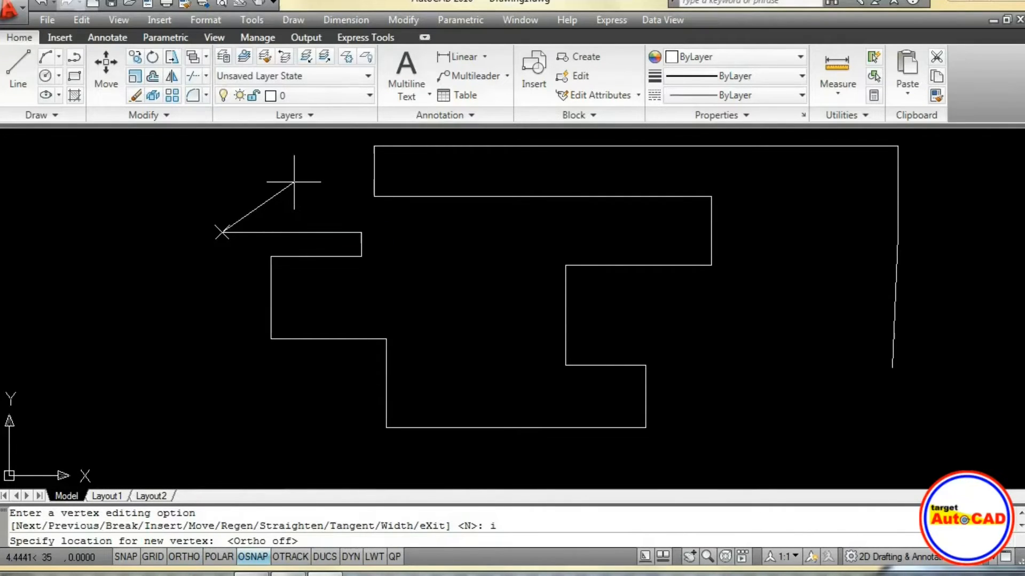
click(293, 182)
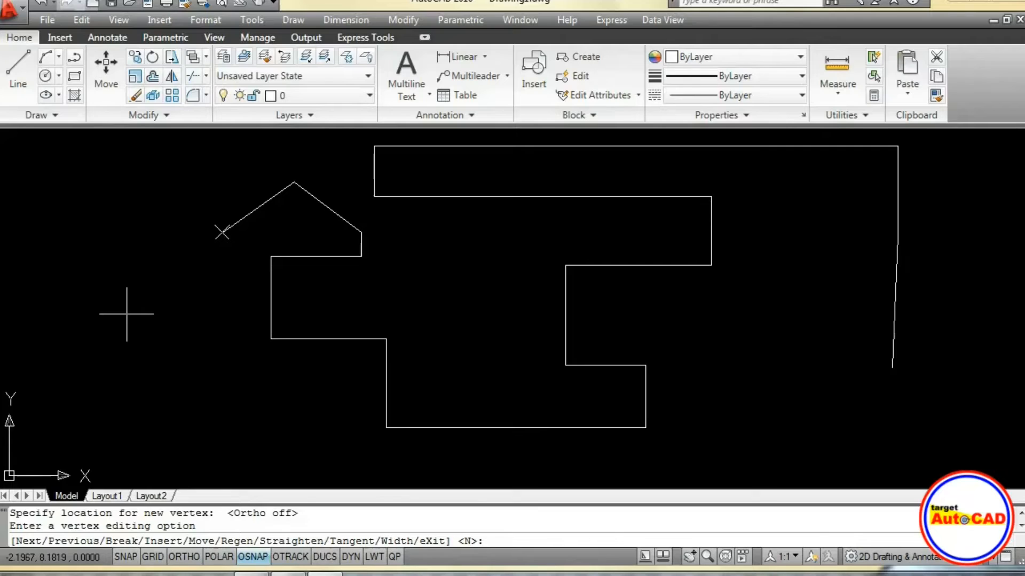
Move the polyline's first vertex about 6.15 units horizontally away from the shape, and regenerate the polyline
text(m)
key(Return)
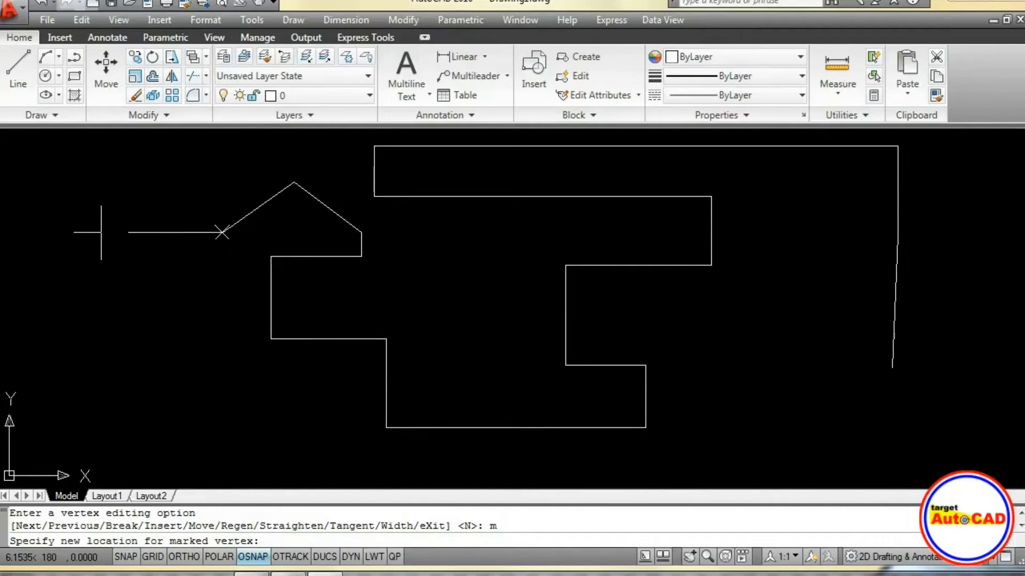
click(100, 232)
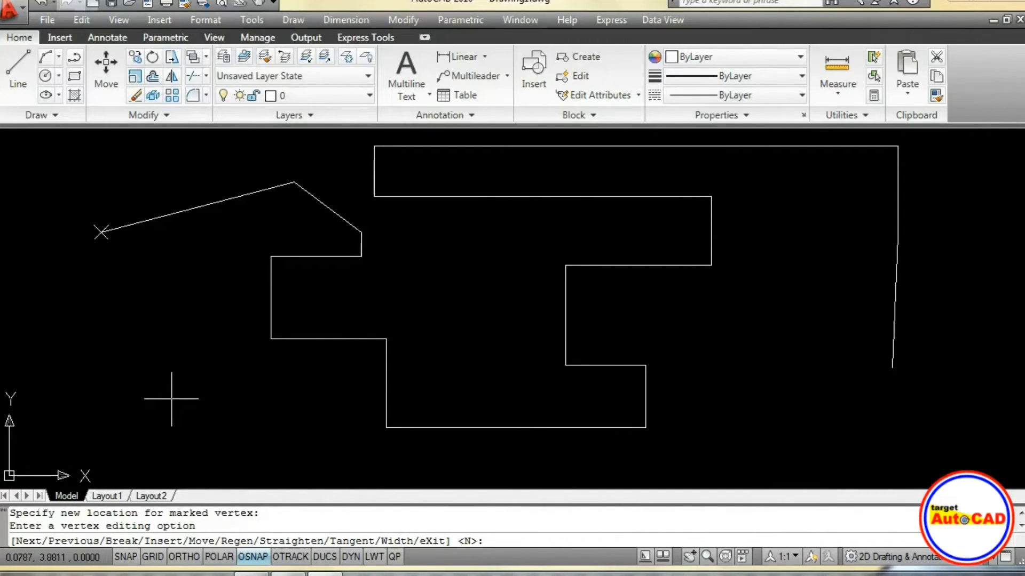
text(r)
key(Return)
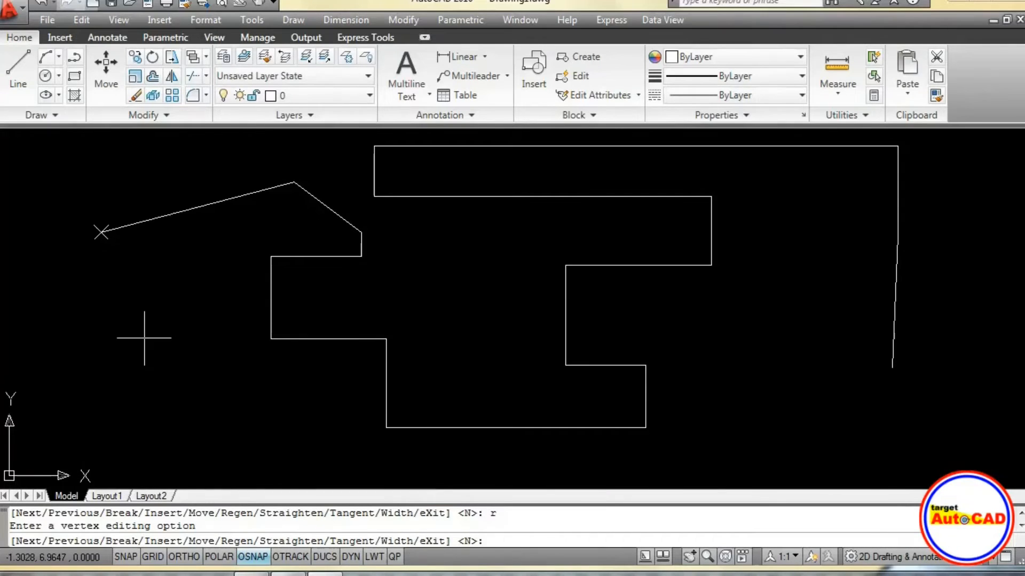
Straighten the polyline from its first vertex to the lower-left corner five vertices further on, and end the polyline editing
text(s)
key(Return)
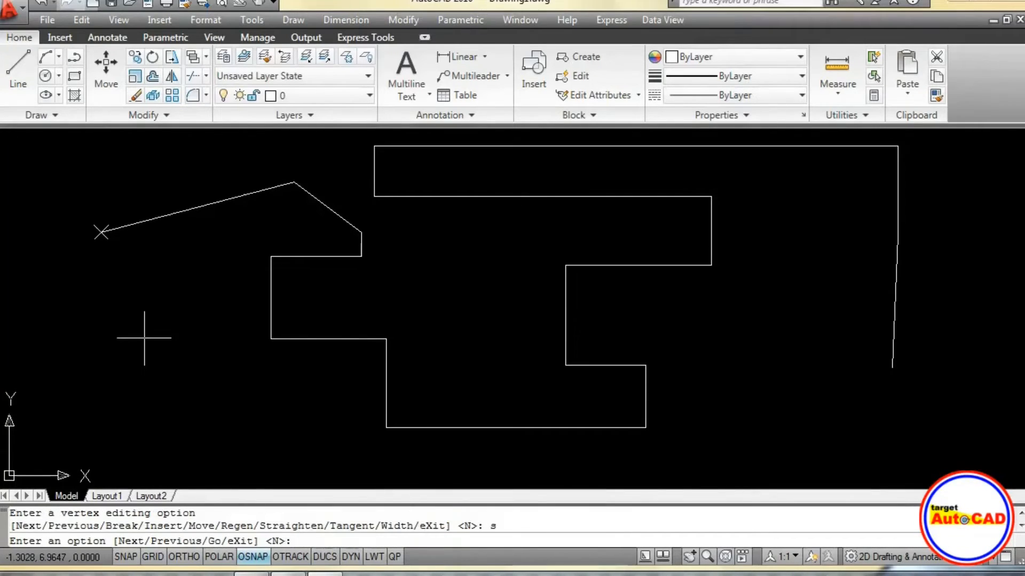
key(Return)
key(Return)
key(Return)
key(Return)
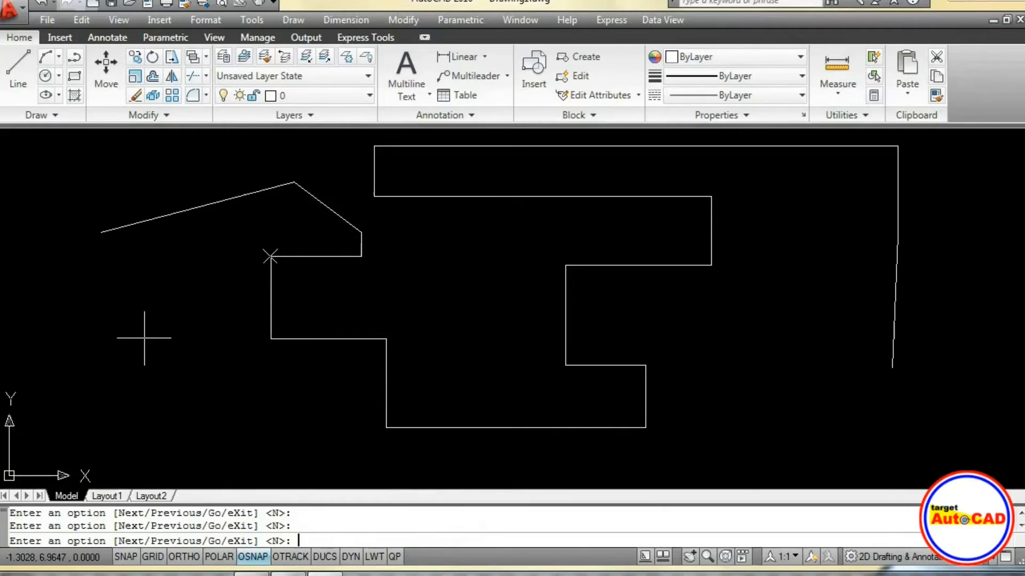
key(Return)
text(go)
key(Return)
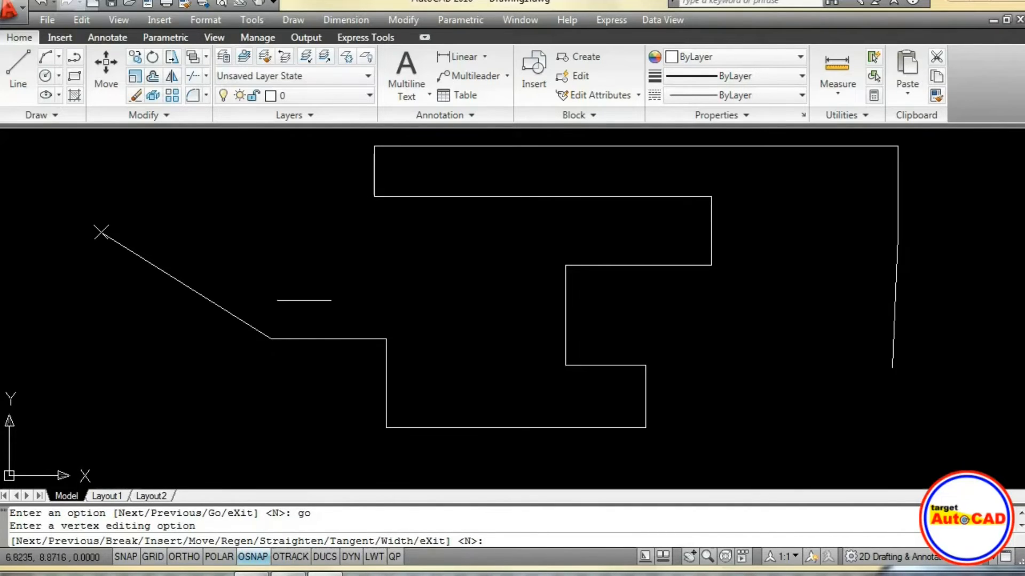
key(Escape)
key(Escape)
Copy the polyline horizontally into the empty area on its right, with Ortho on
scroll(374, 289, down, 2)
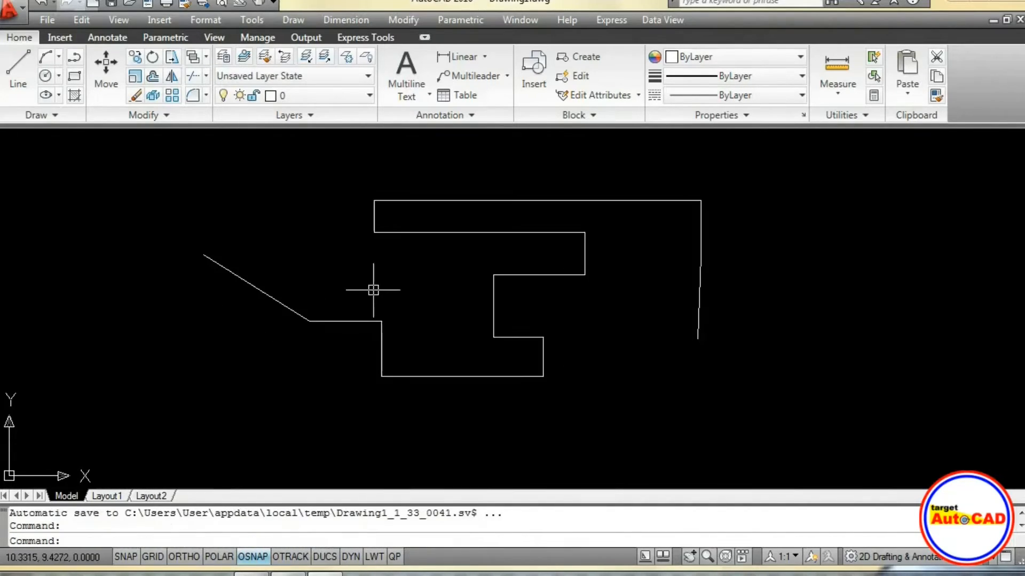
mouse_move(376, 289)
middle_down()
mouse_move(254, 282)
mouse_move(193, 287)
mouse_move(199, 300)
middle_up()
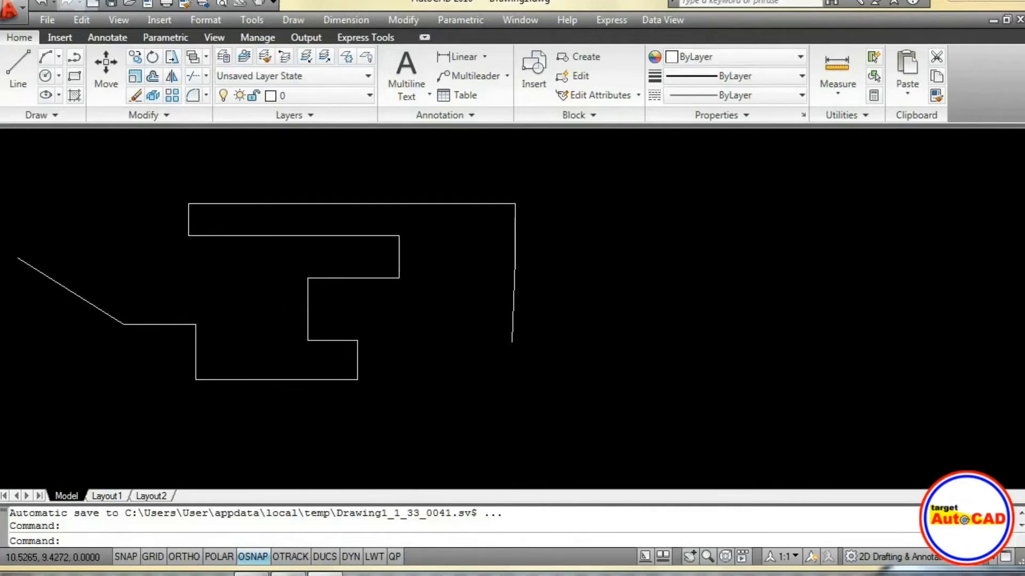
text(cp)
key(Return)
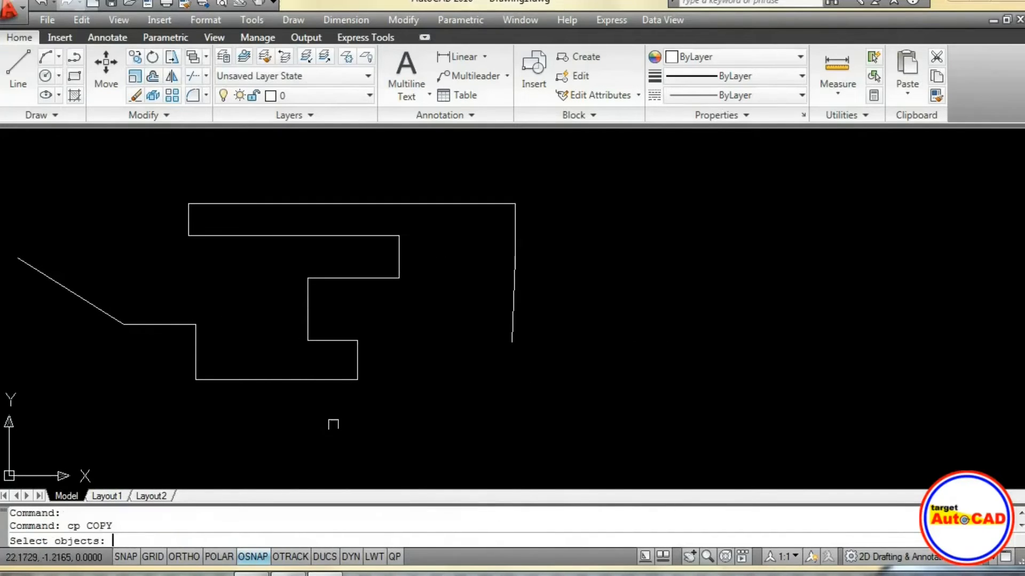
click(335, 422)
click(304, 368)
key(Return)
click(279, 407)
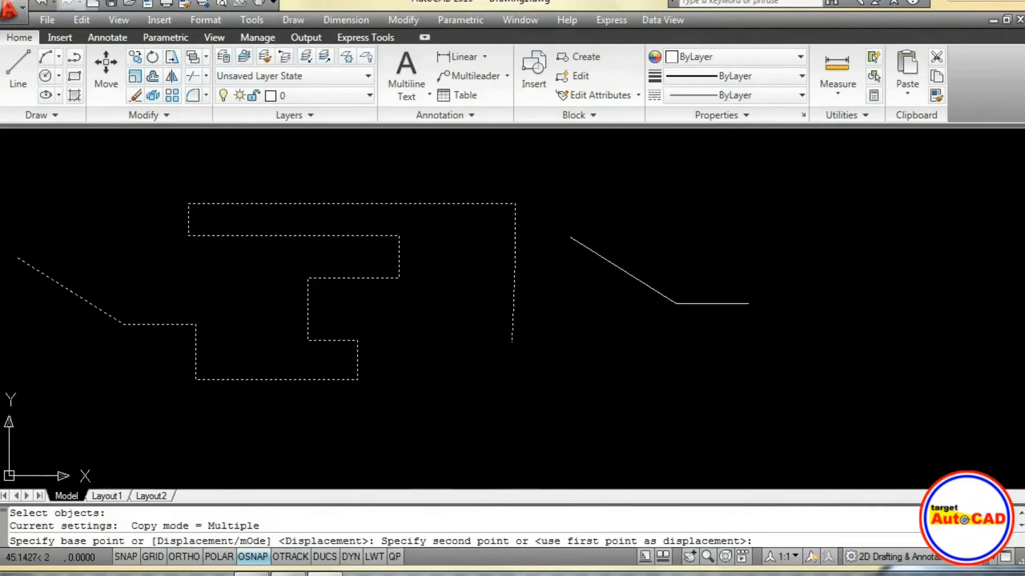
key(F8)
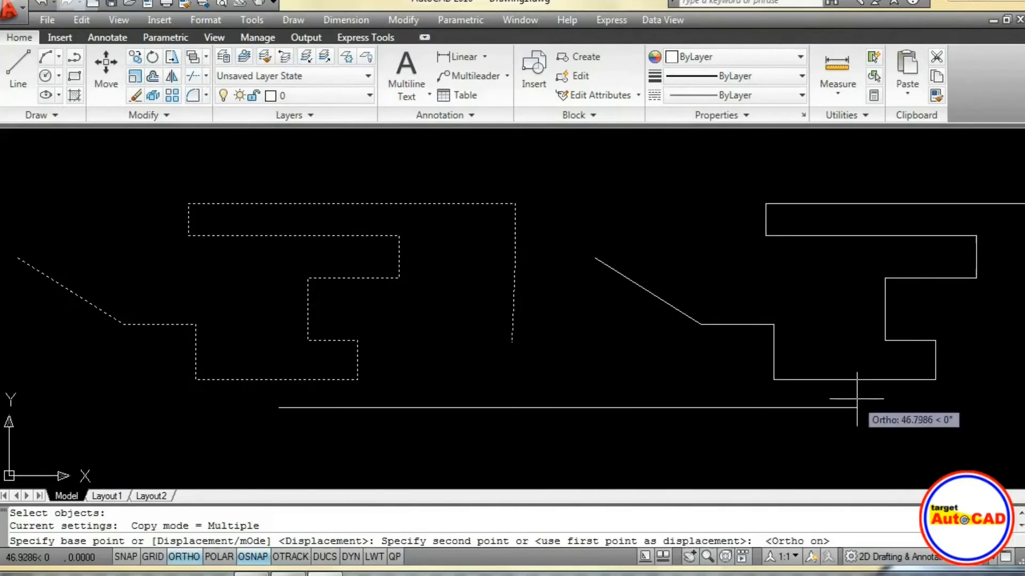
click(829, 401)
key(Escape)
key(Escape)
Zoom to the drawing's extents, and reduce the view to a 0.9x scale so both polylines have a margin
text(z)
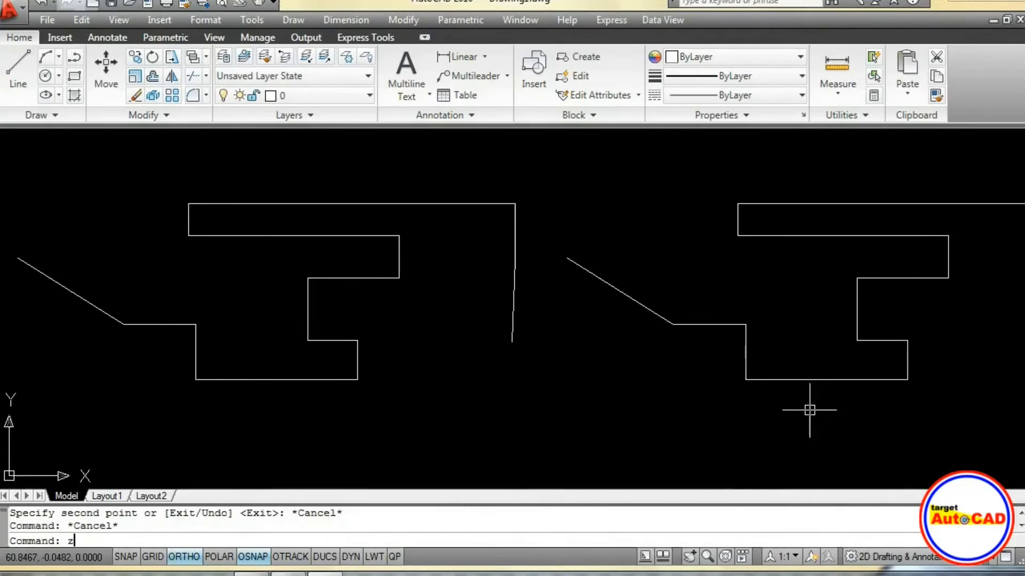
key(Return)
text(e)
key(Return)
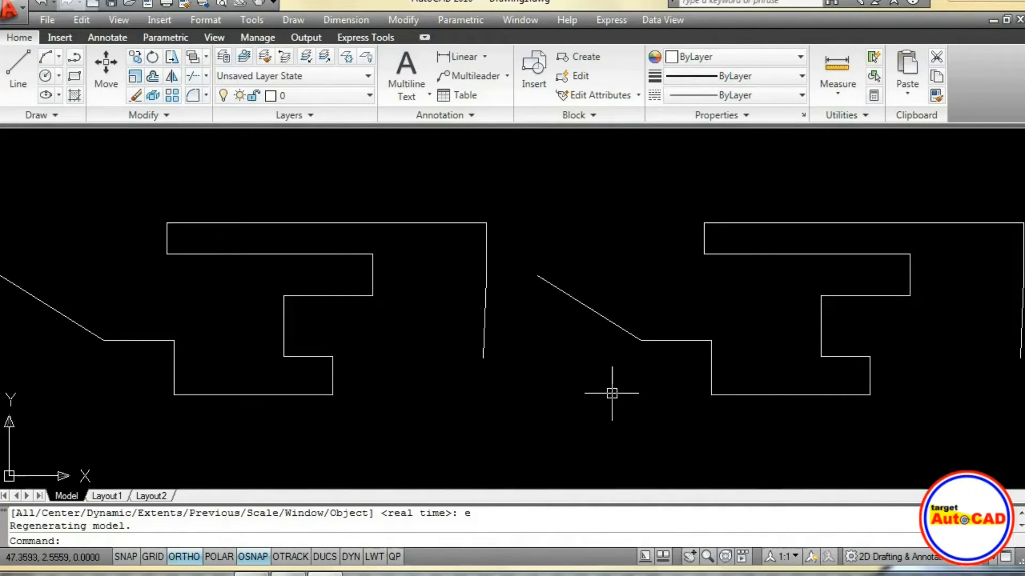
text(z)
key(Return)
text(.9x)
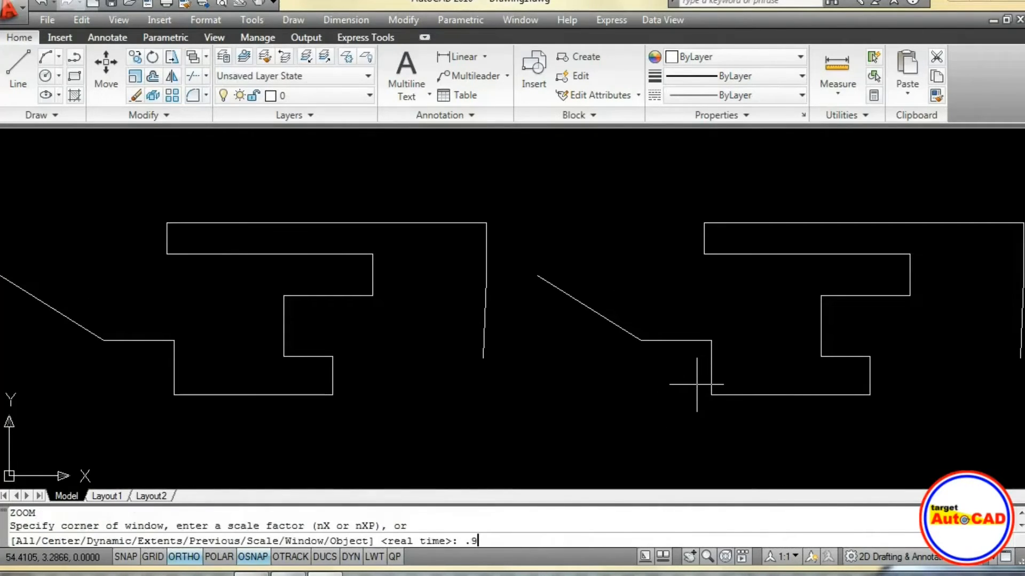
key(Return)
key(Escape)
key(Escape)
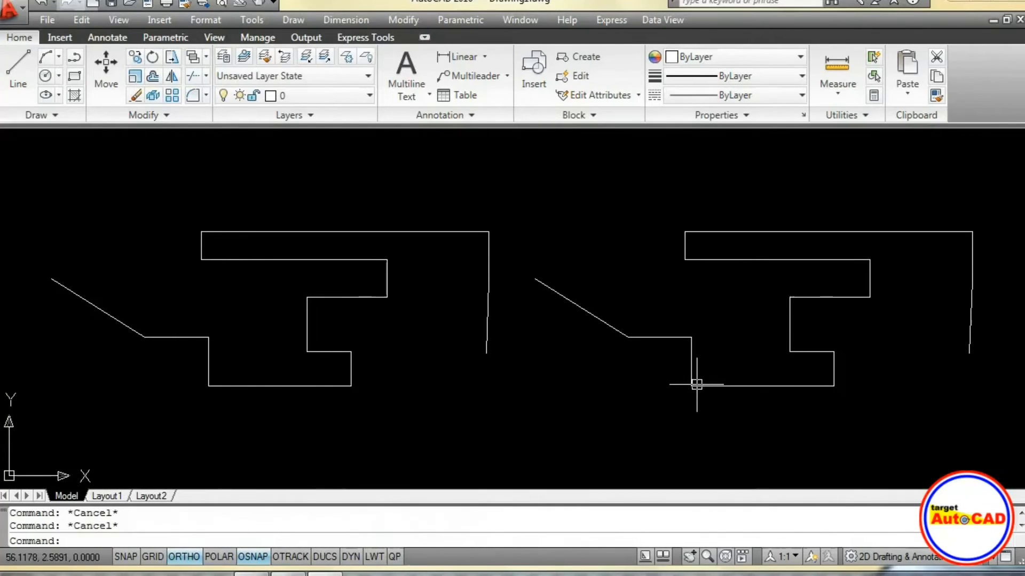
Convert the original polyline on the left into a smooth curve with the PEDIT Fit option, and end the editing
text(pe)
key(Return)
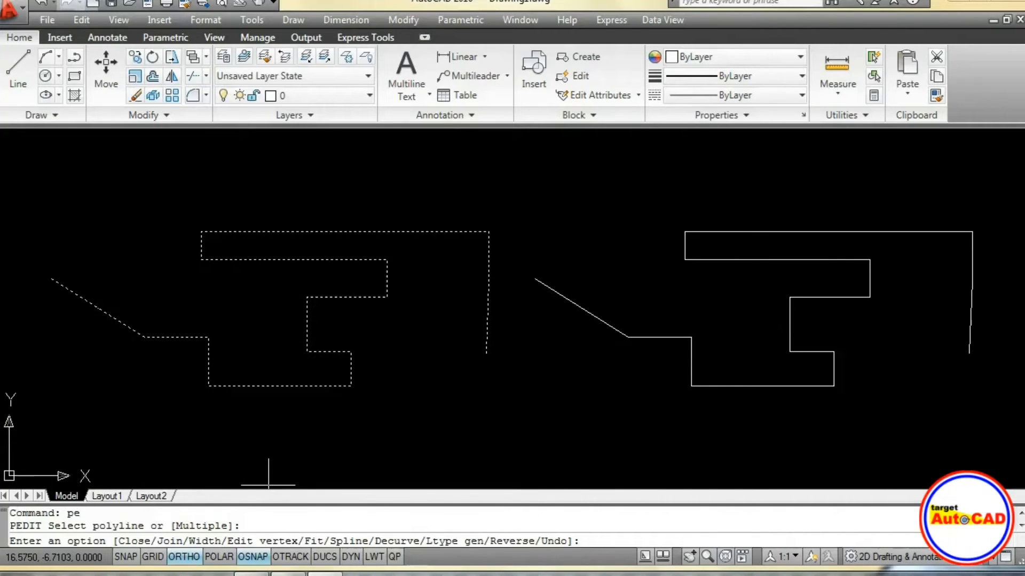
key(Return)
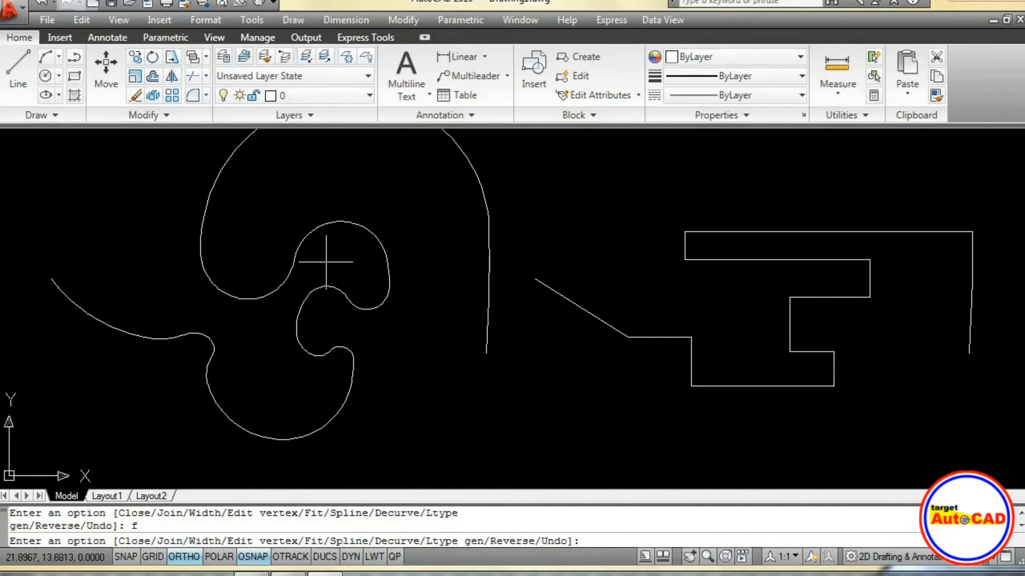
key(Return)
Give the copied polyline's first vertex a tangent direction pointing straight up, with Ortho off, and exit vertex editing
text(pe)
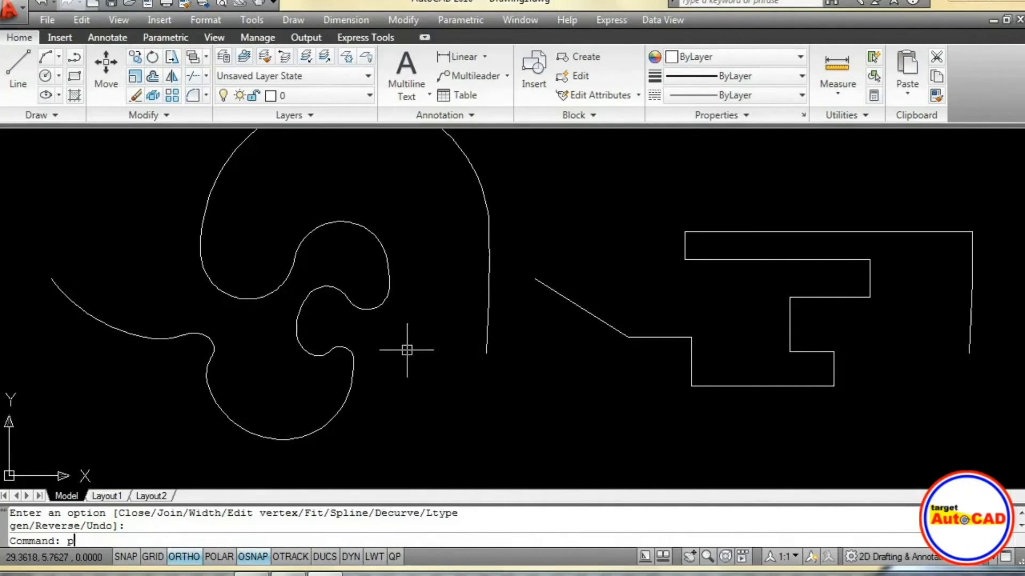
key(Return)
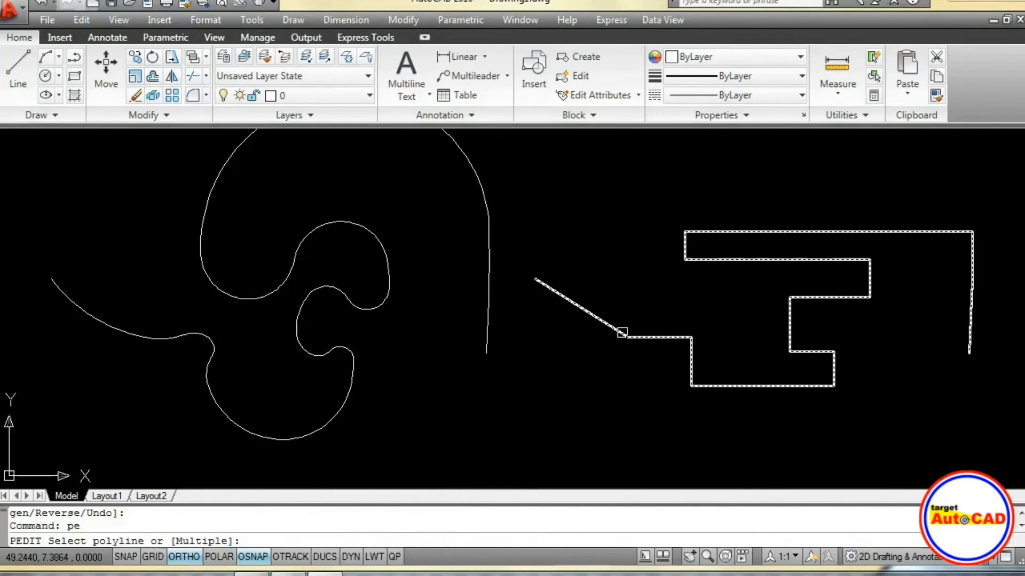
click(597, 333)
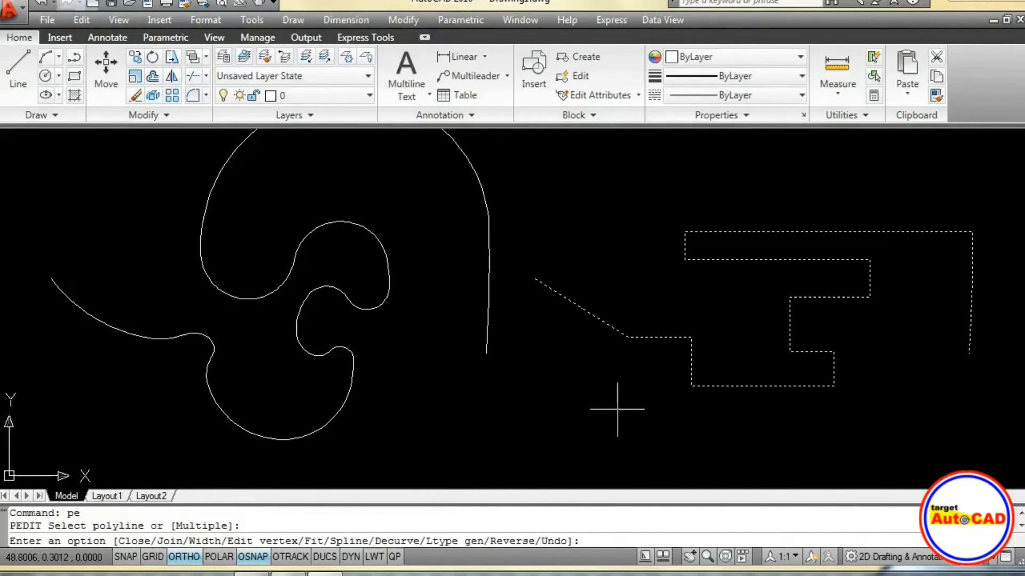
text(e)
key(Return)
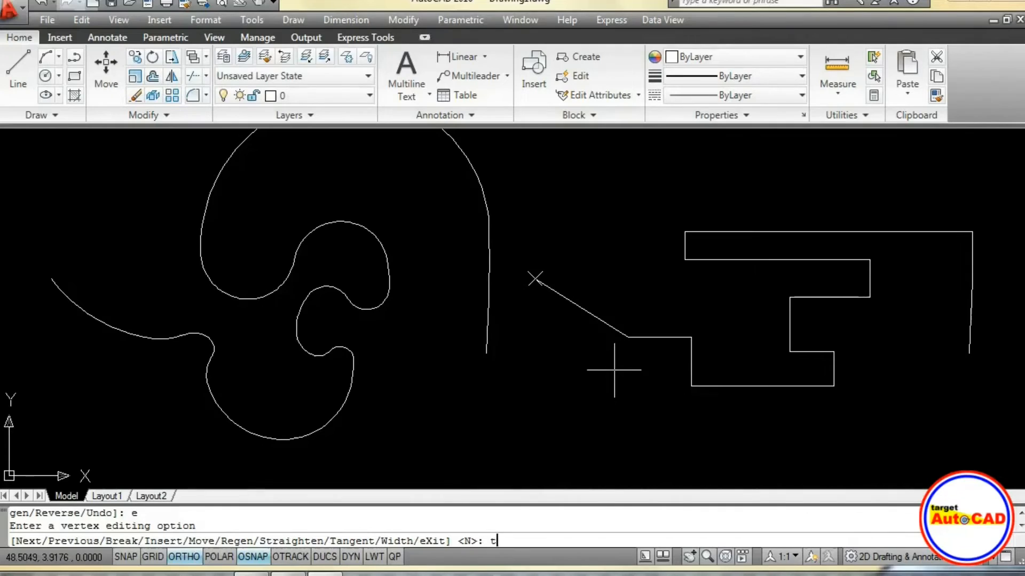
key(Return)
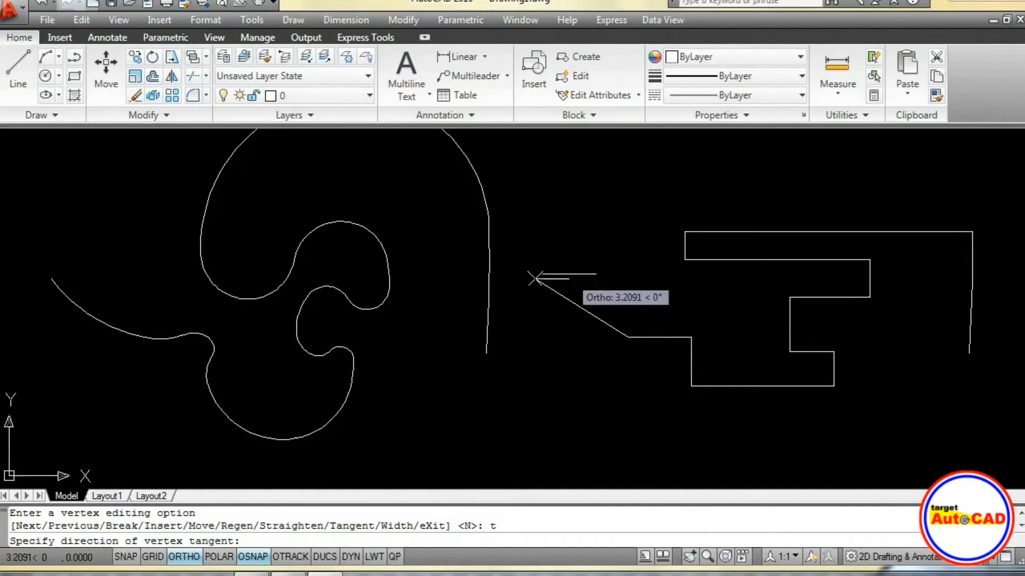
key(F8)
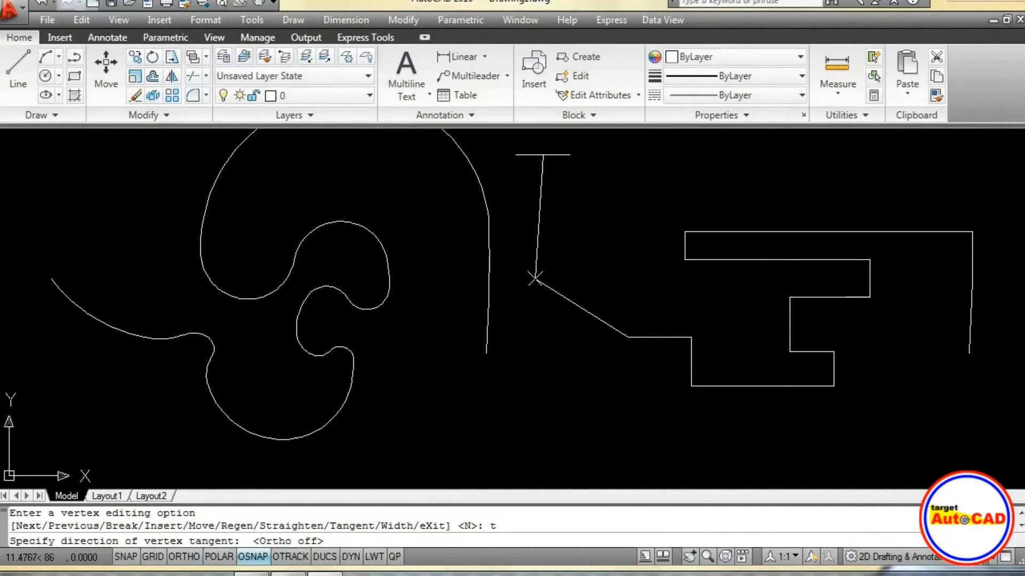
click(535, 138)
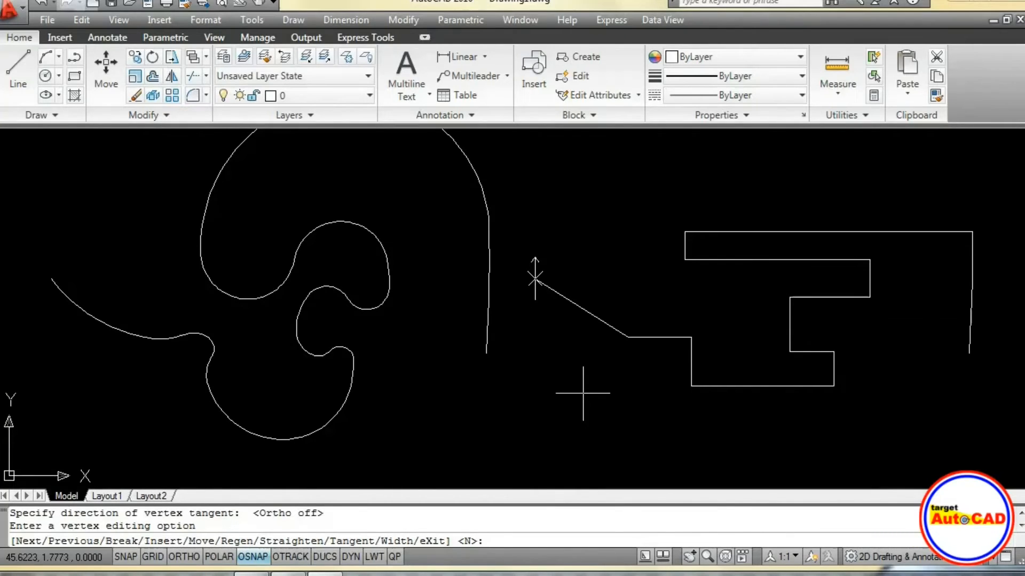
text(x)
key(Return)
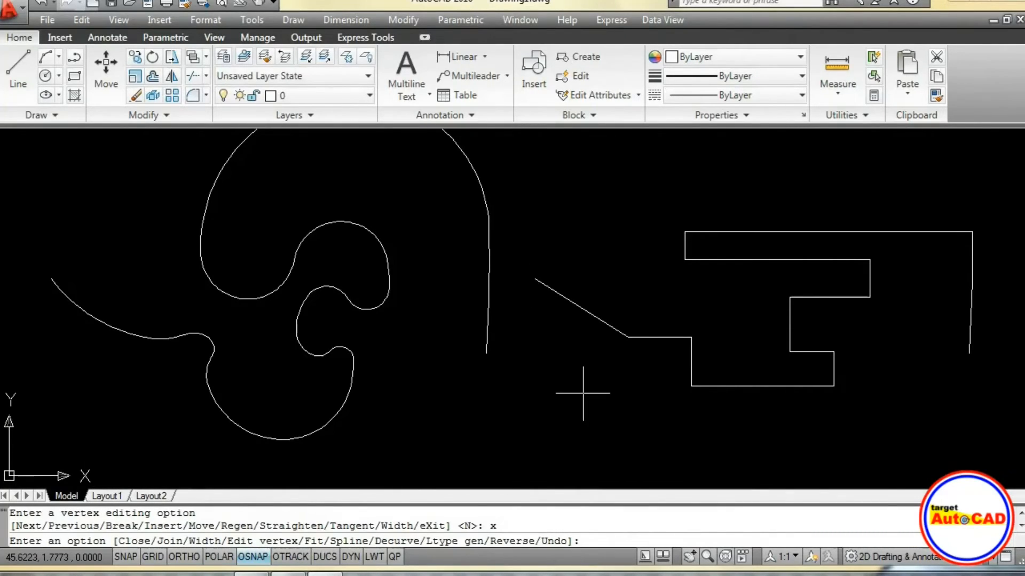
Fit a curve through the copied polyline's vertices using the assigned tangent, and end the polyline editing
text(f)
key(Return)
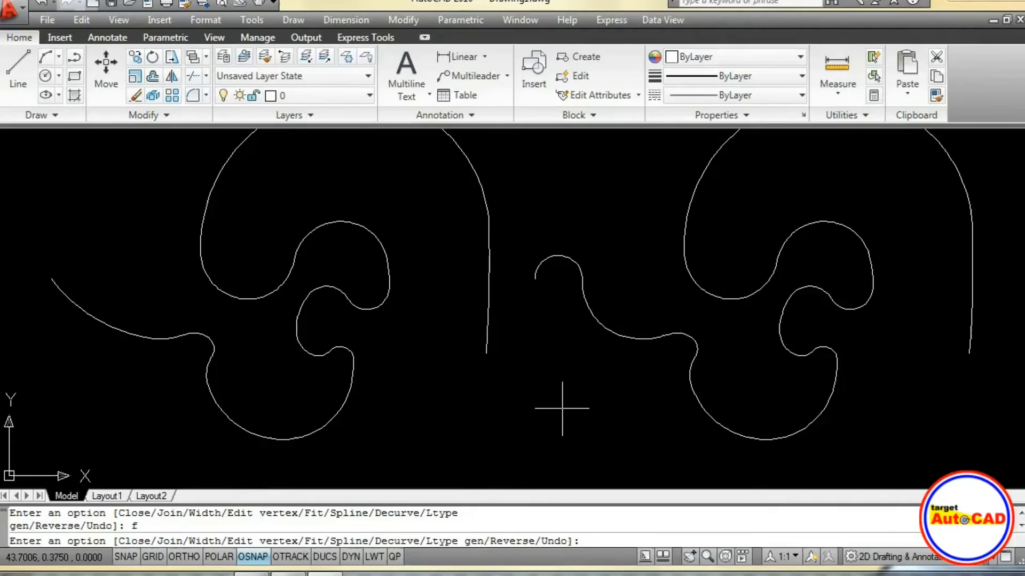
key(Escape)
key(Escape)
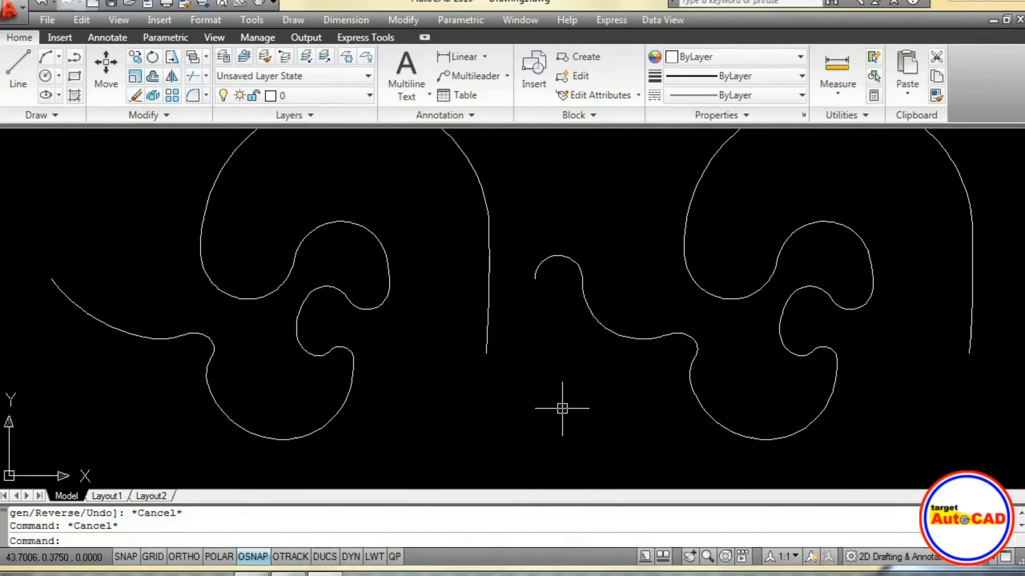
Decurve the copied polyline on the right back to straight segments with PEDIT
text(pe)
key(Return)
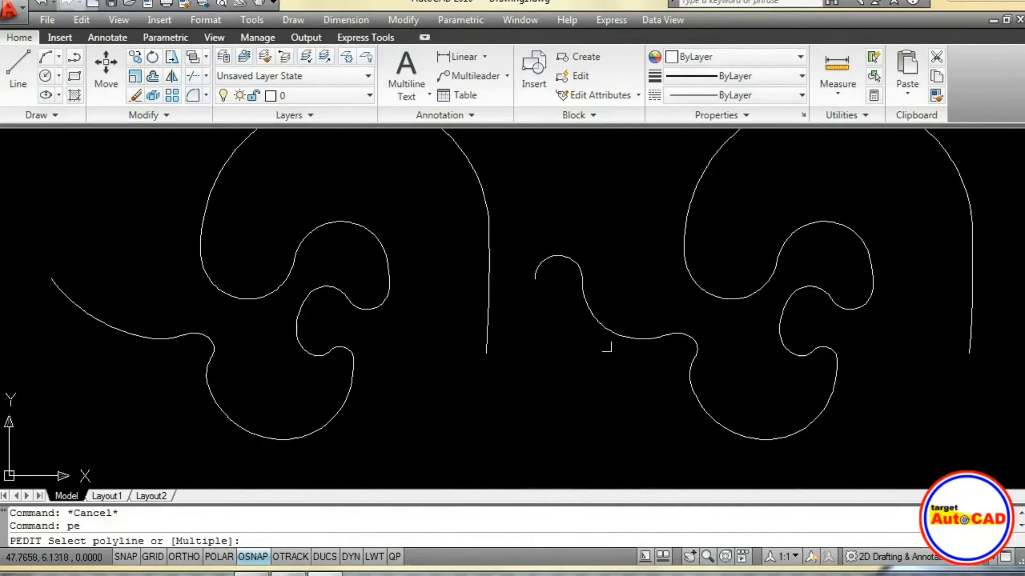
click(605, 334)
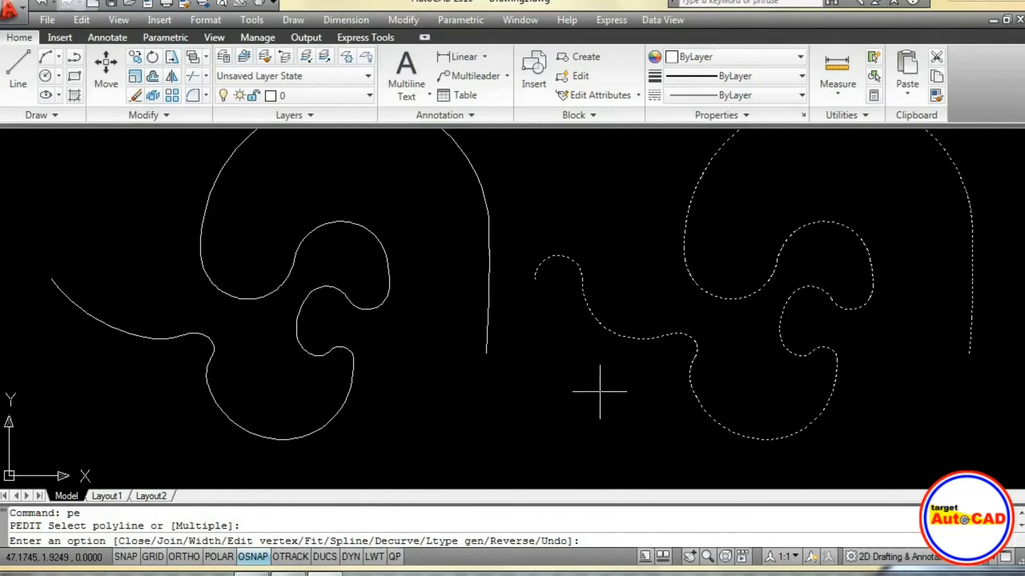
text(d)
key(Return)
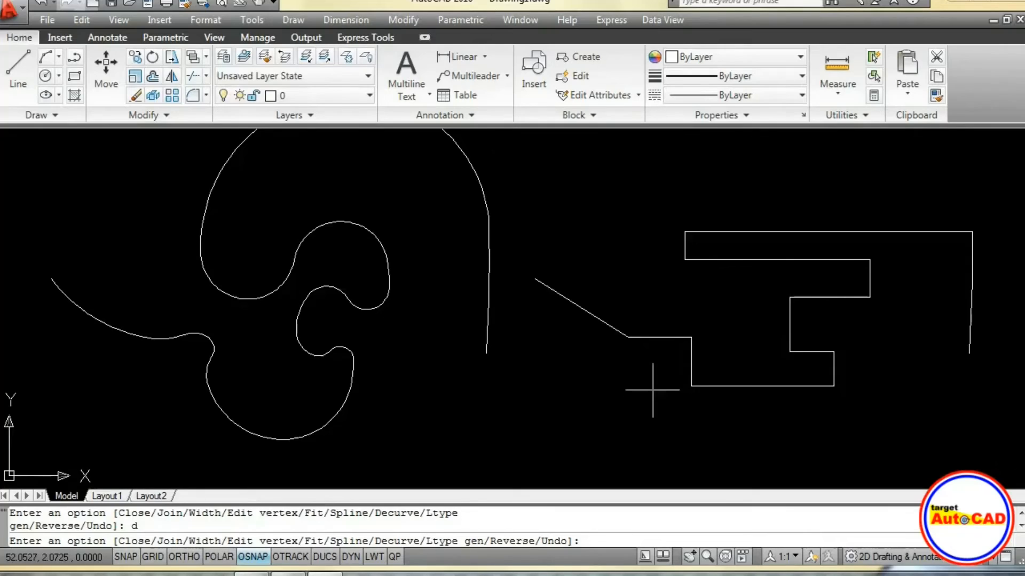
Taper the copied polyline's first segment from a starting width of 0.5 to an ending width of 0, and exit vertex editing
middle_drag(656, 389, 523, 403)
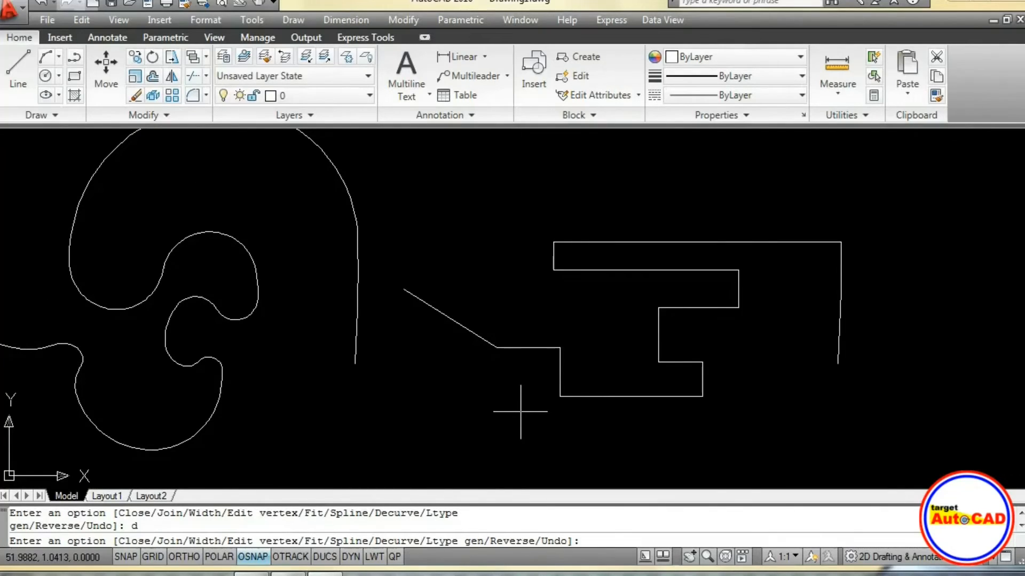
text(e)
key(Return)
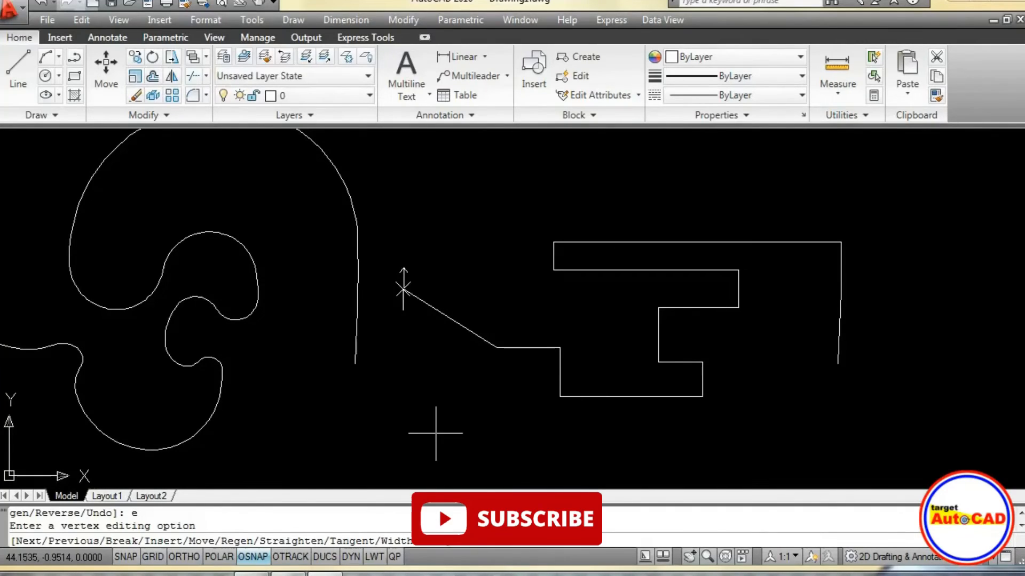
text(w)
key(Return)
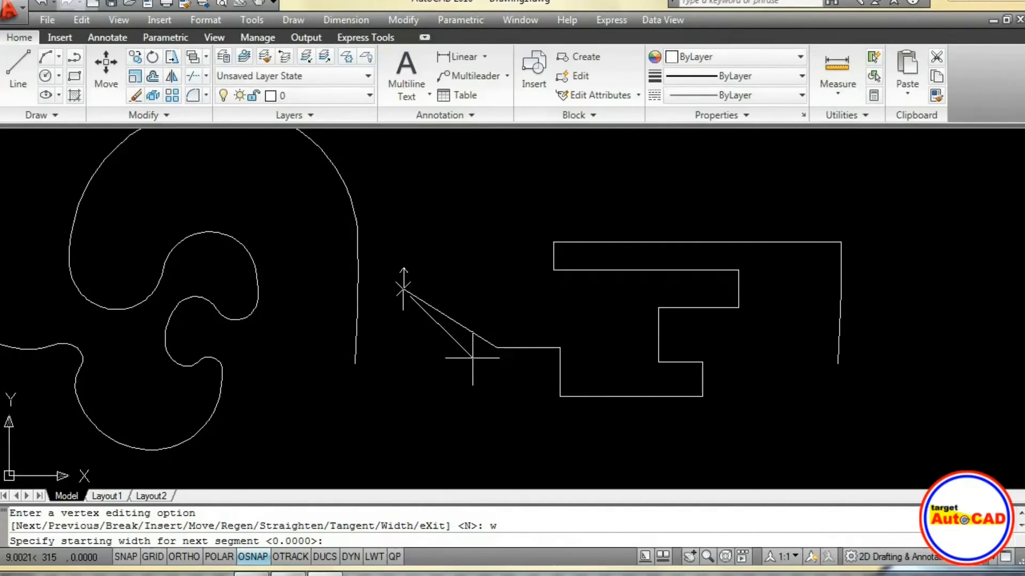
text(5)
key(Return)
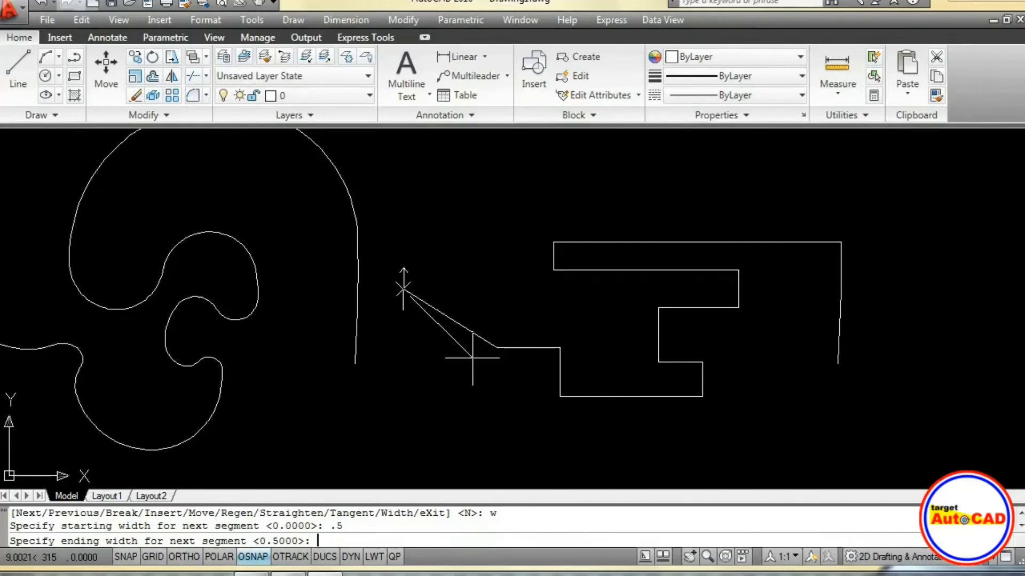
text(0)
key(Return)
scroll(430, 338, up, 3)
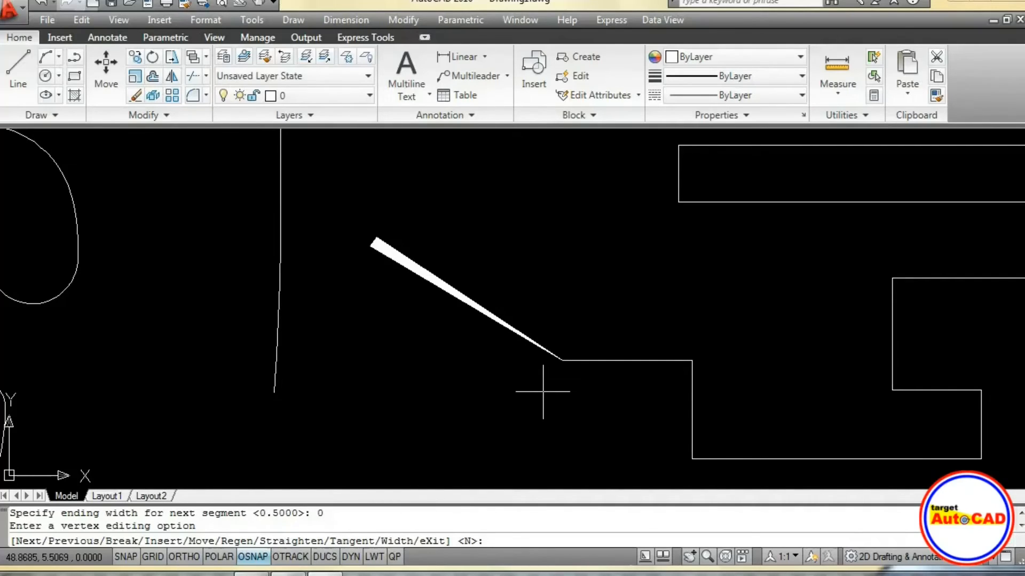
key(Return)
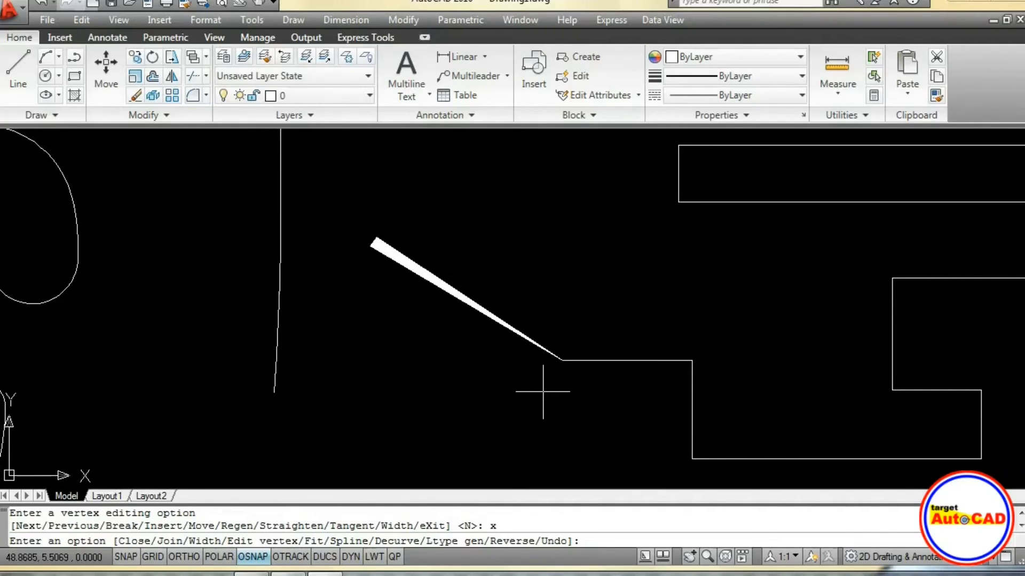
Set the width of all segments of the copied polyline to 0, and end the polyline editing
text(w)
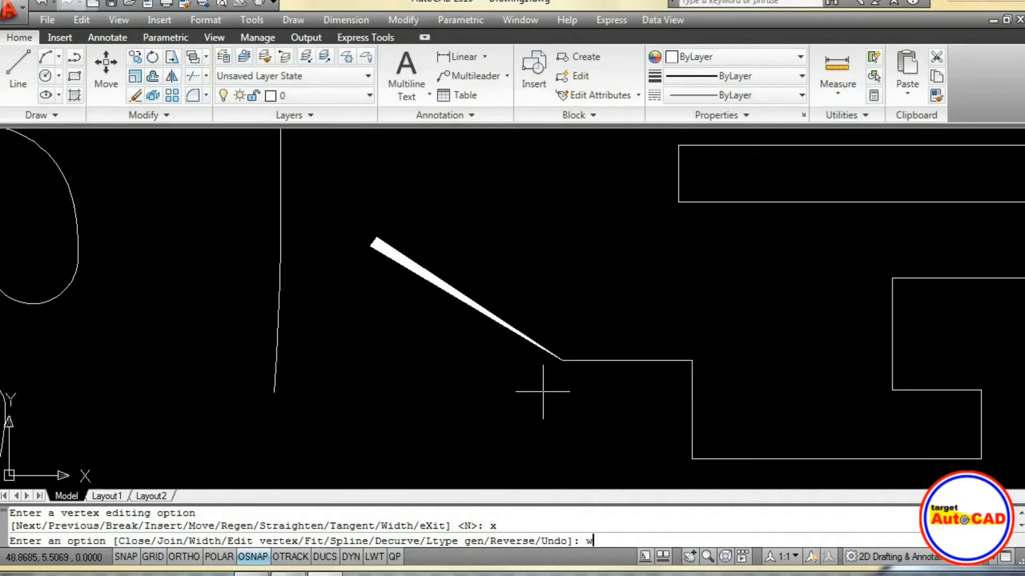
key(Return)
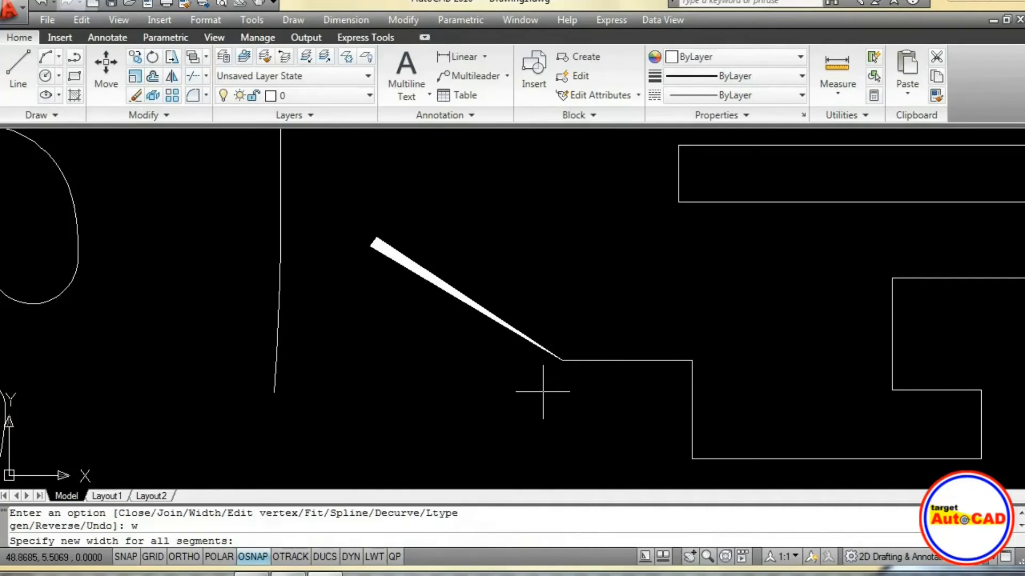
key(Return)
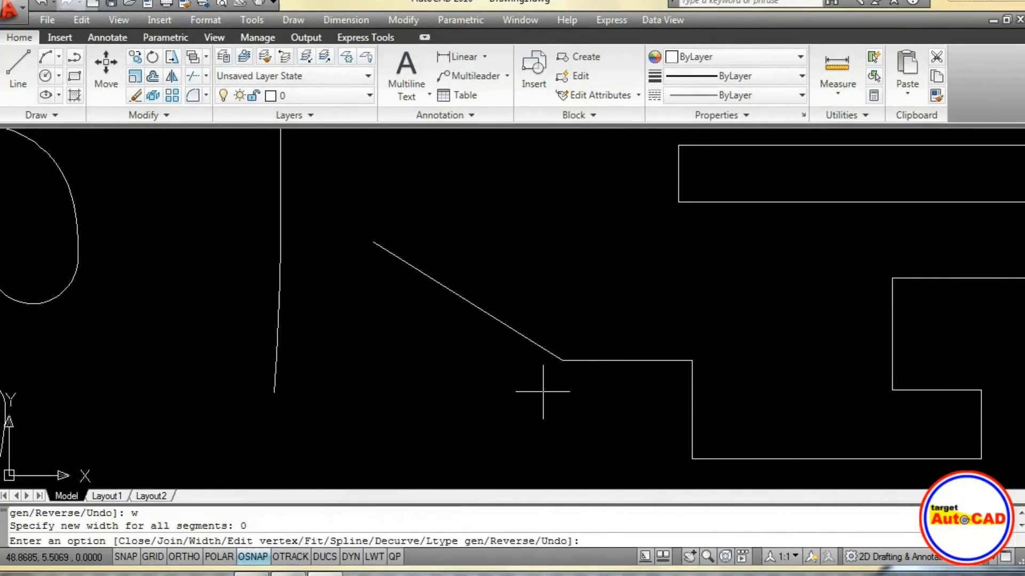
scroll(465, 360, down, 2)
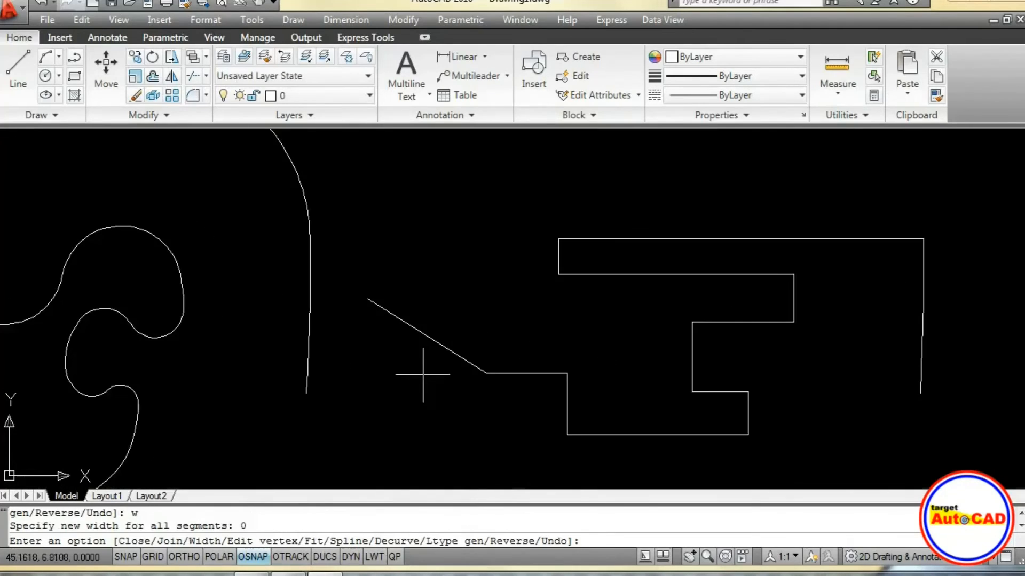
key(Escape)
key(Escape)
Erase the curved polyline on the left
click(390, 378)
click(270, 359)
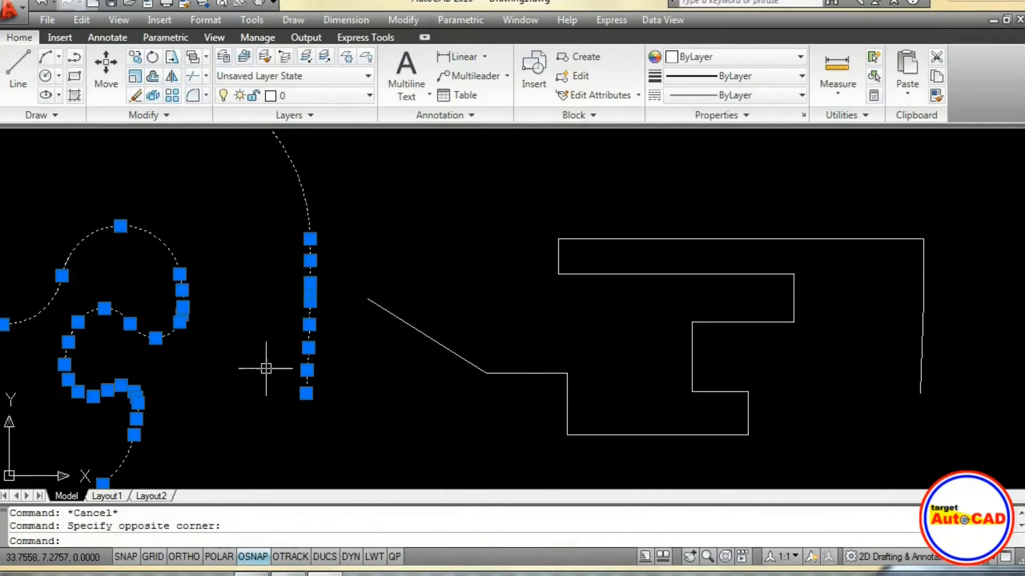
key(Delete)
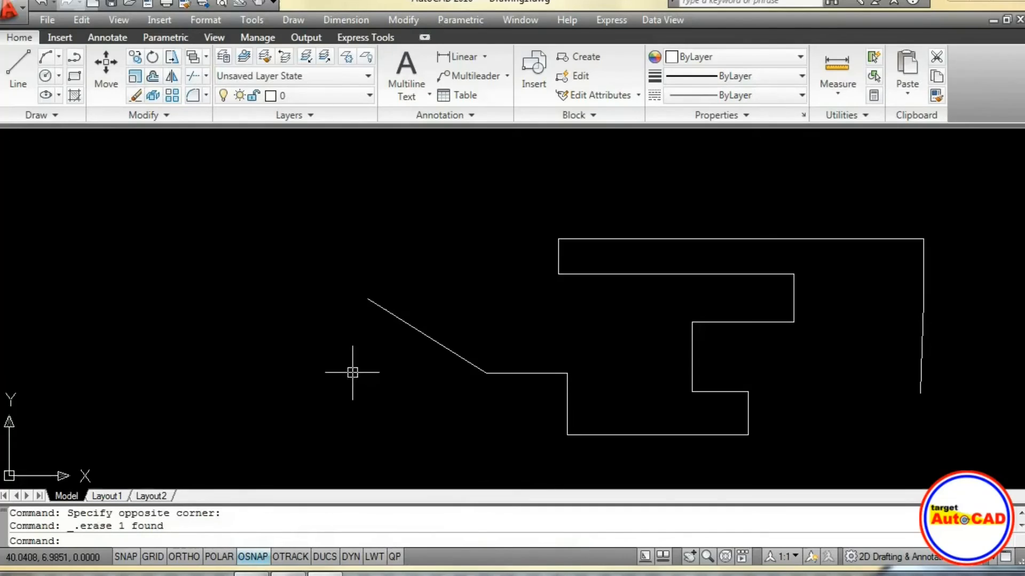
mouse_move(354, 371)
middle_down()
mouse_move(166, 380)
mouse_move(228, 388)
middle_up()
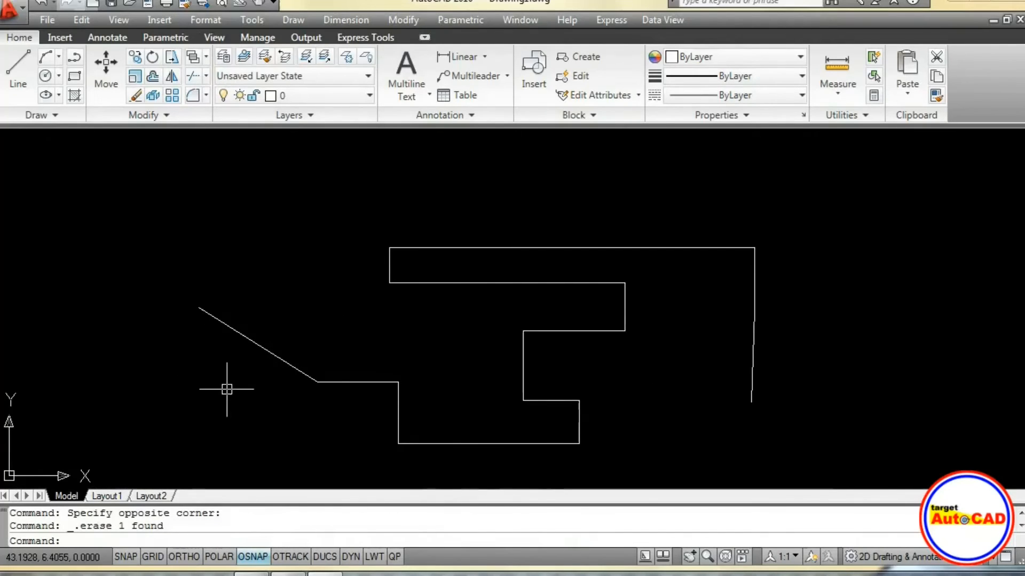
text(pe)
key(Return)
click(294, 369)
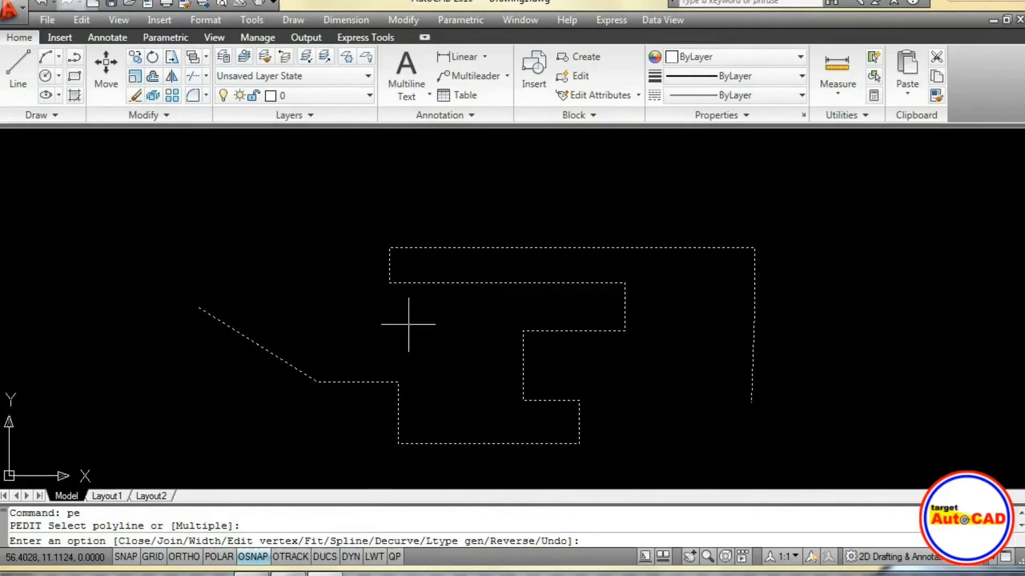
key(Escape)
key(Escape)
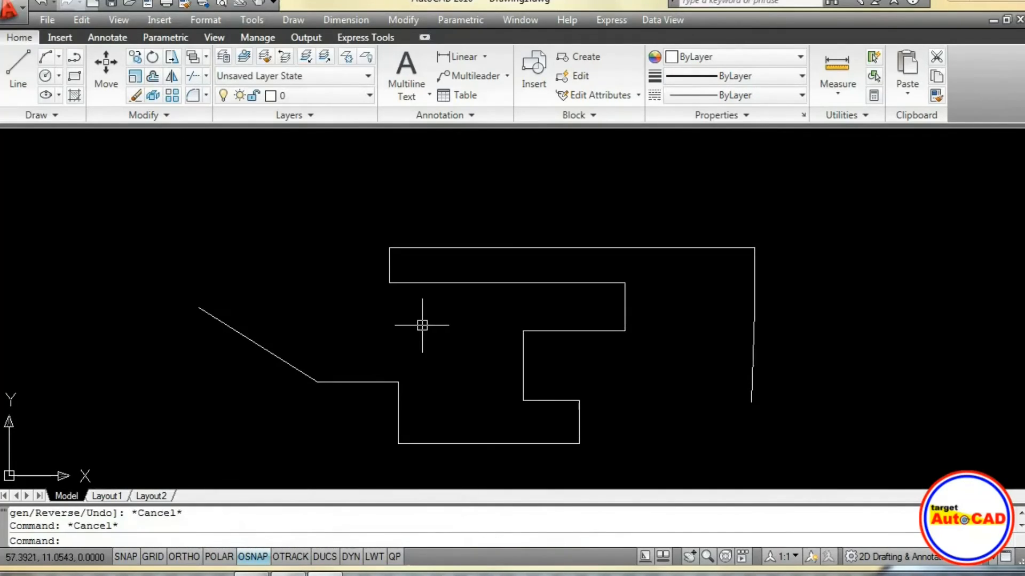
middle_drag(429, 310, 423, 296)
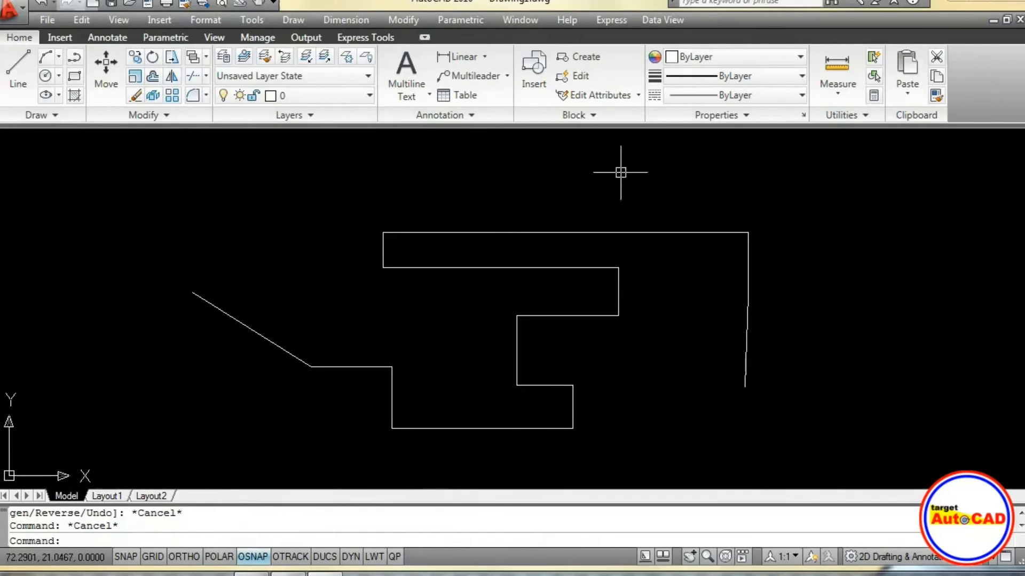
Load the HIDDEN linetype from acad.lin into the drawing
click(736, 95)
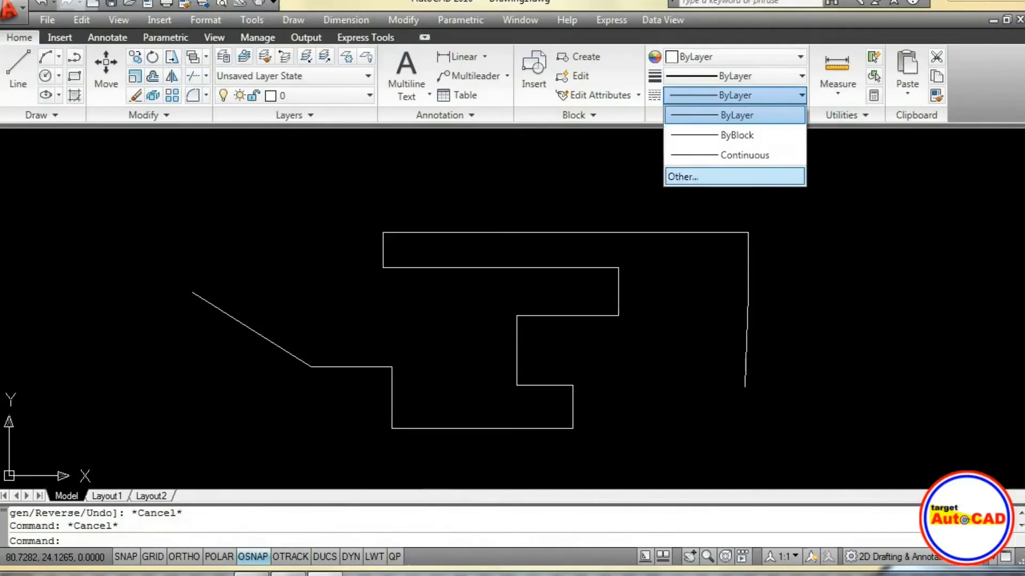
click(694, 176)
click(855, 94)
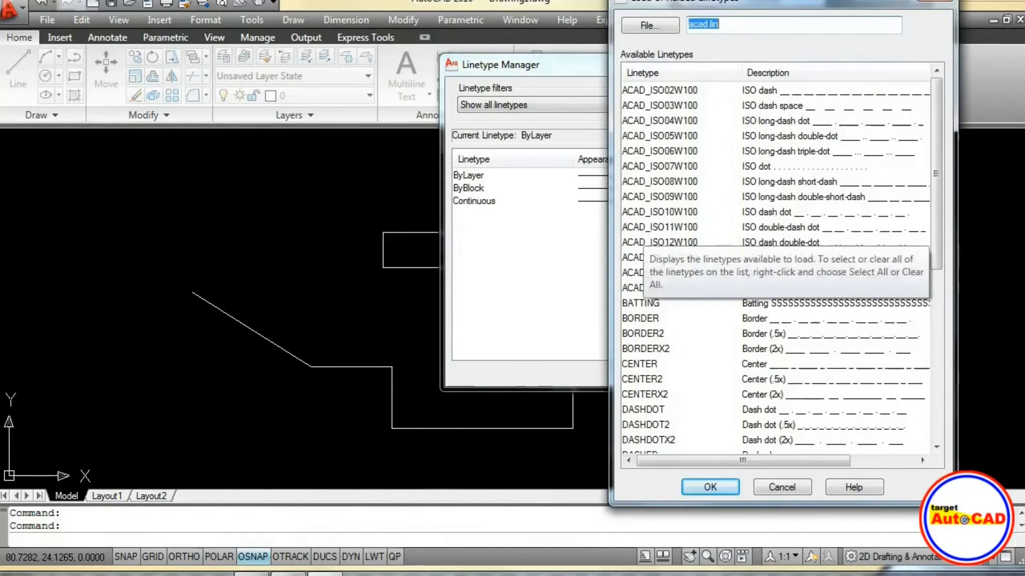
click(645, 228)
key(h)
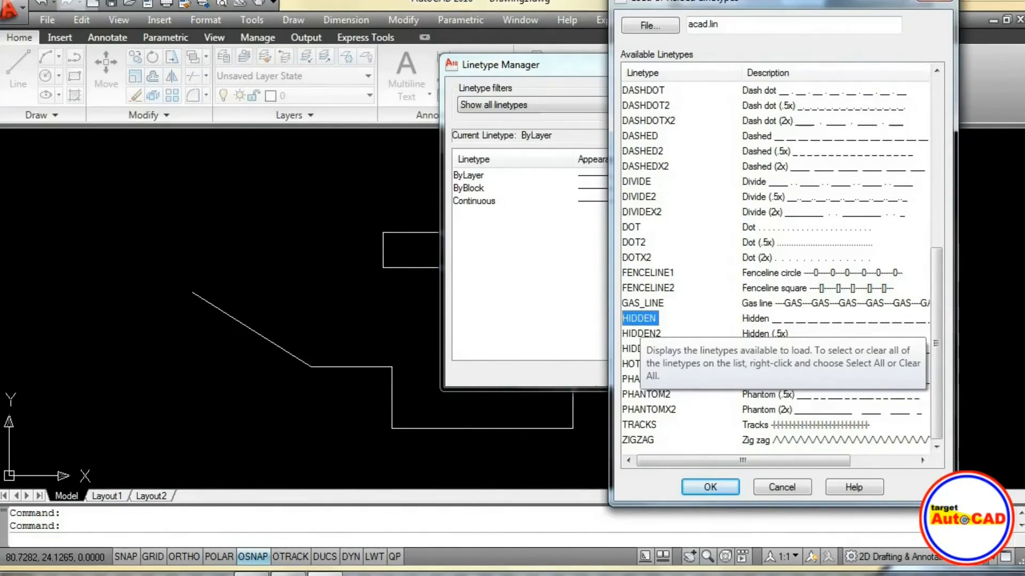
key(Return)
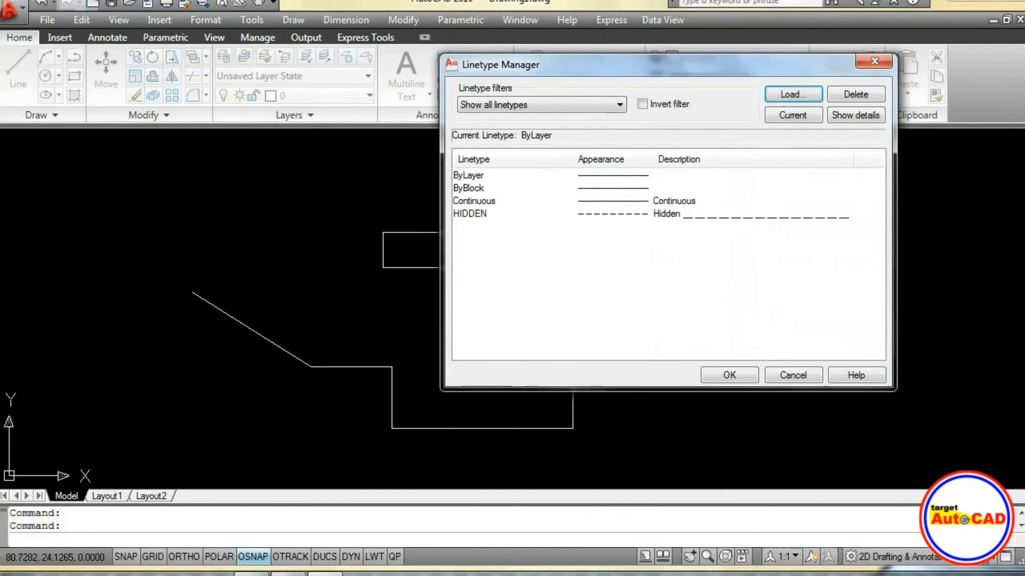
click(729, 374)
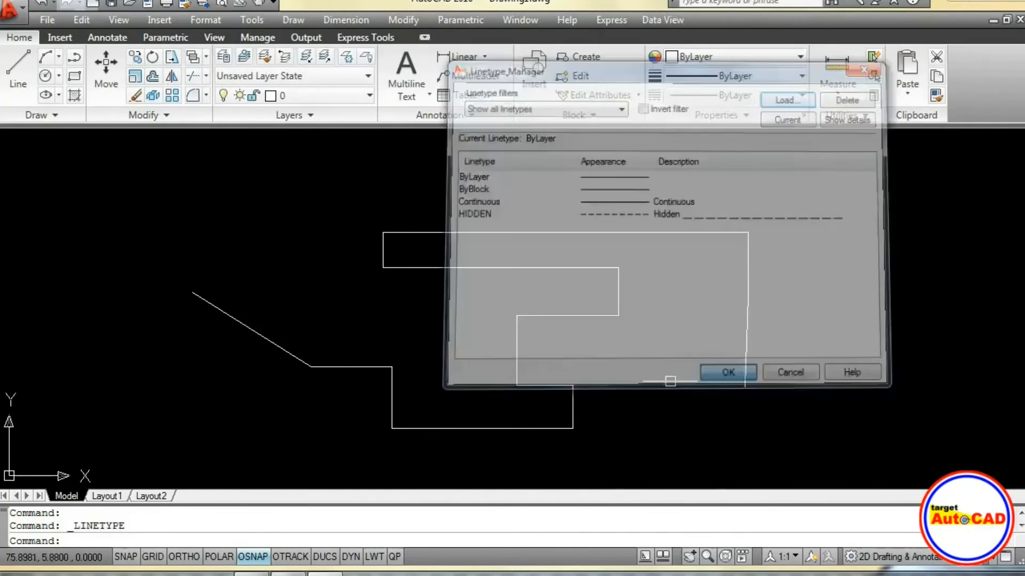
Assign the HIDDEN linetype to the whole polyline and clear the selection
key(ctrl+a)
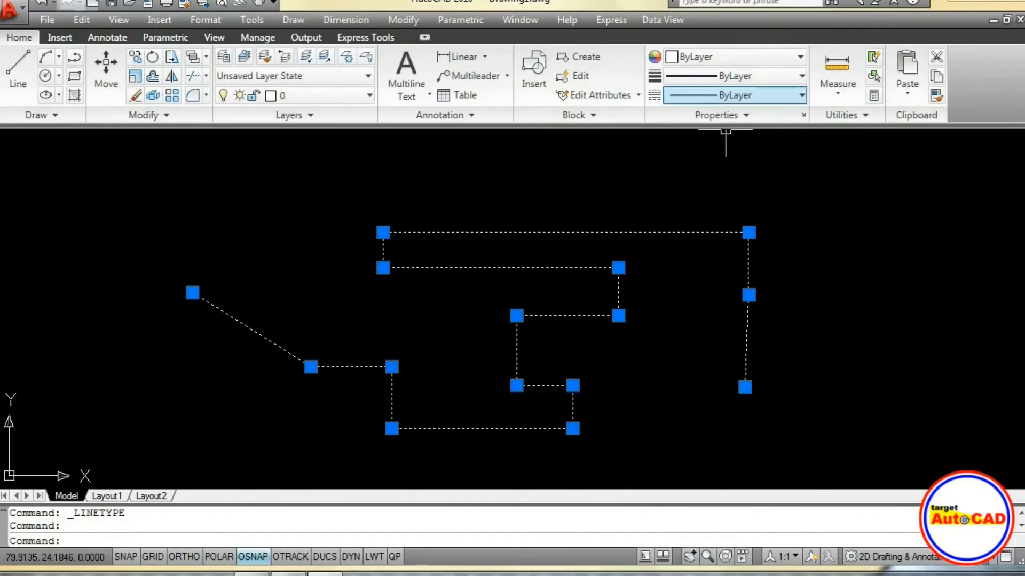
click(747, 95)
click(737, 171)
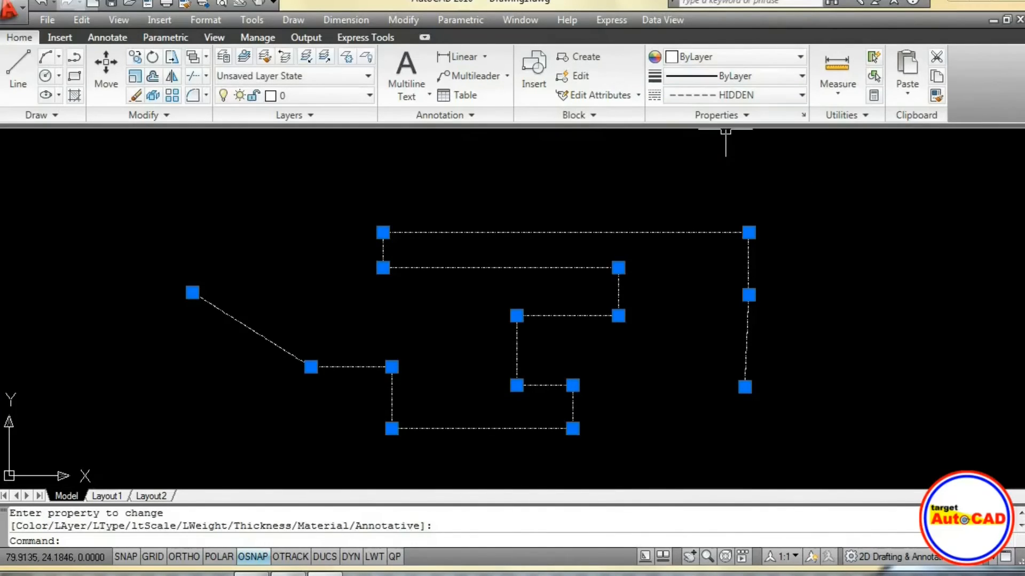
key(Escape)
key(Escape)
Set the global linetype scale factor to 4 with LTSCALE
scroll(446, 241, up, 3)
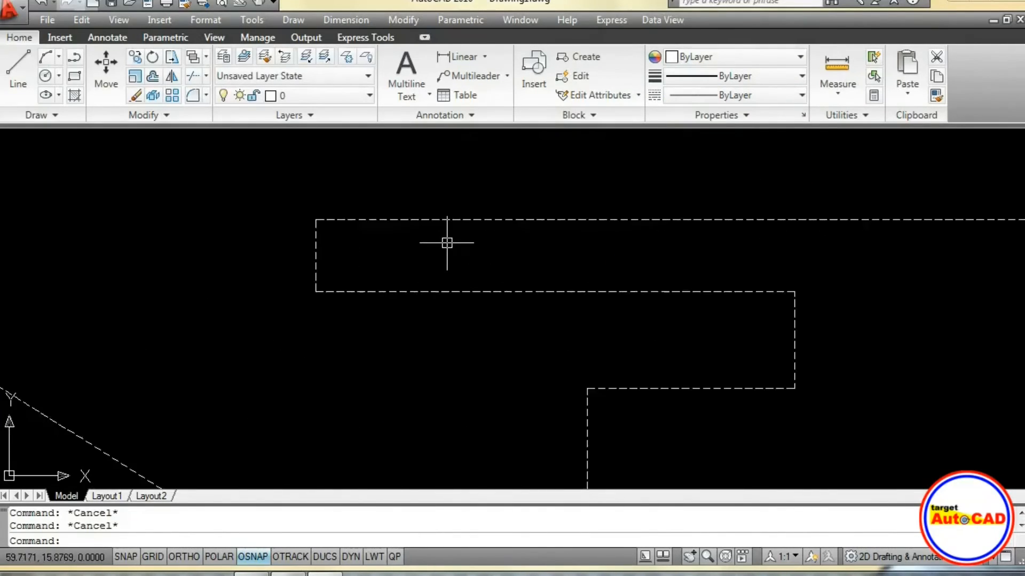
scroll(448, 245, down, 4)
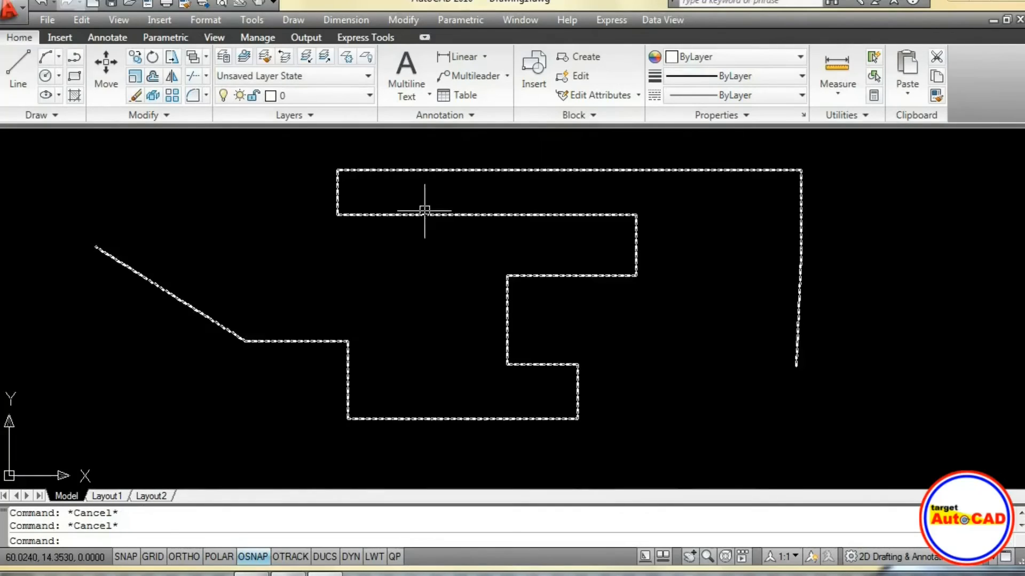
scroll(380, 205, up, 4)
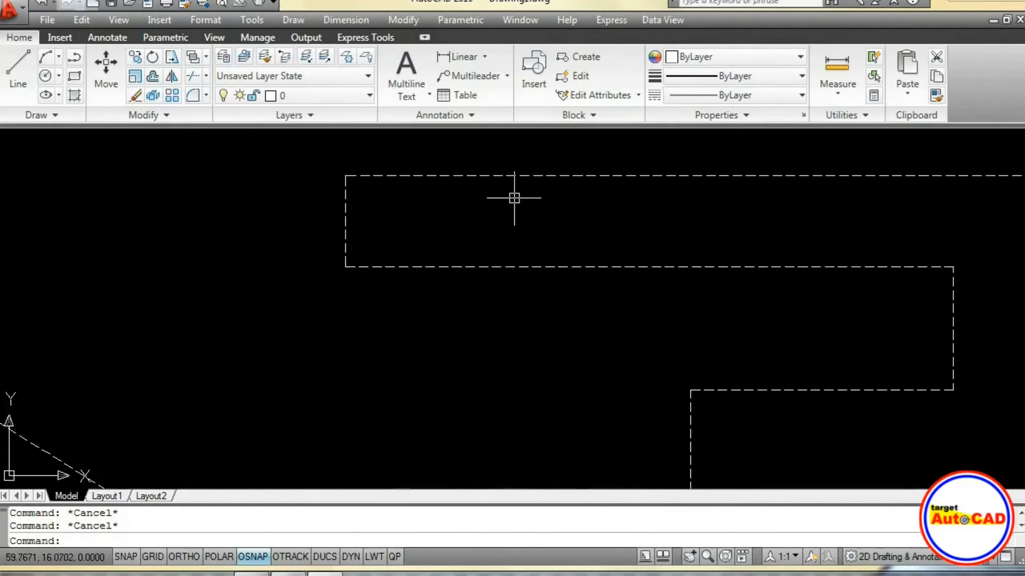
scroll(553, 213, down, 3)
scroll(542, 222, up, 2)
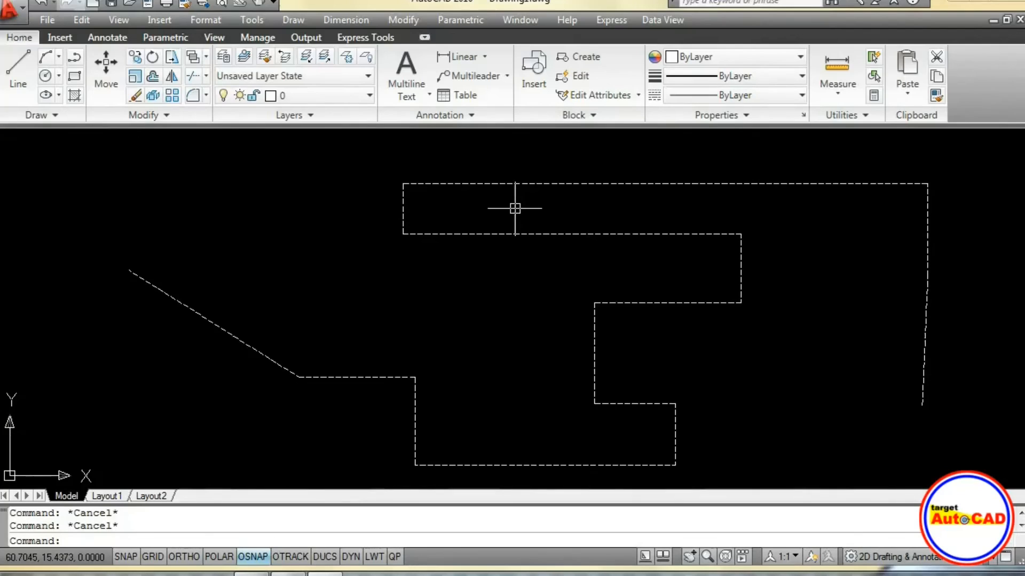
text(lts)
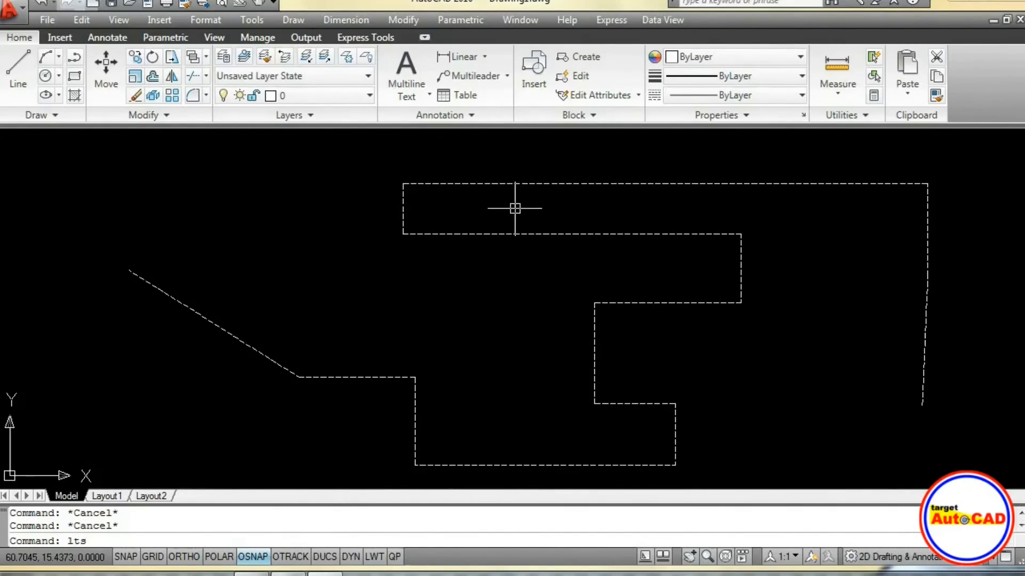
key(Return)
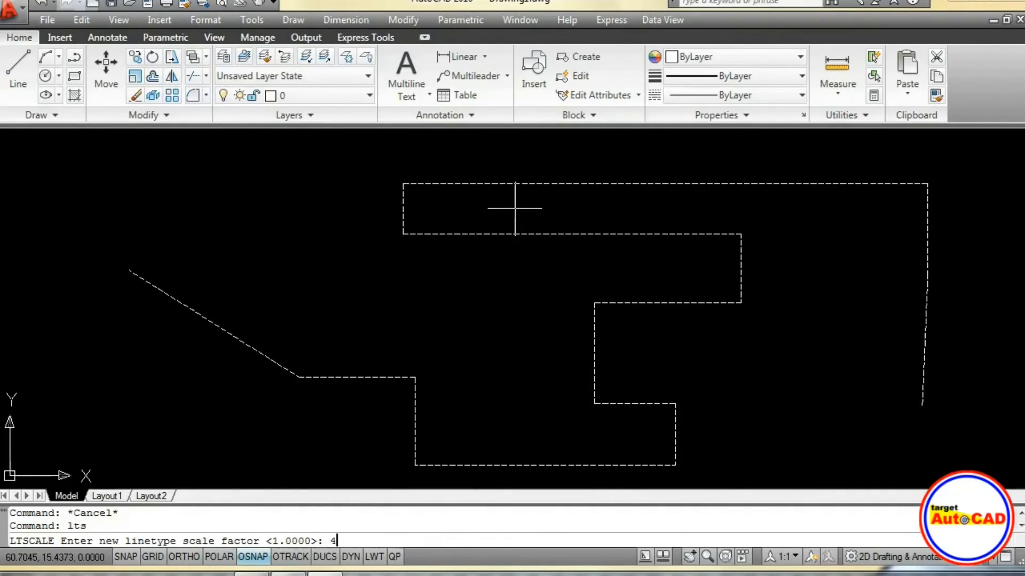
text(4)
key(Return)
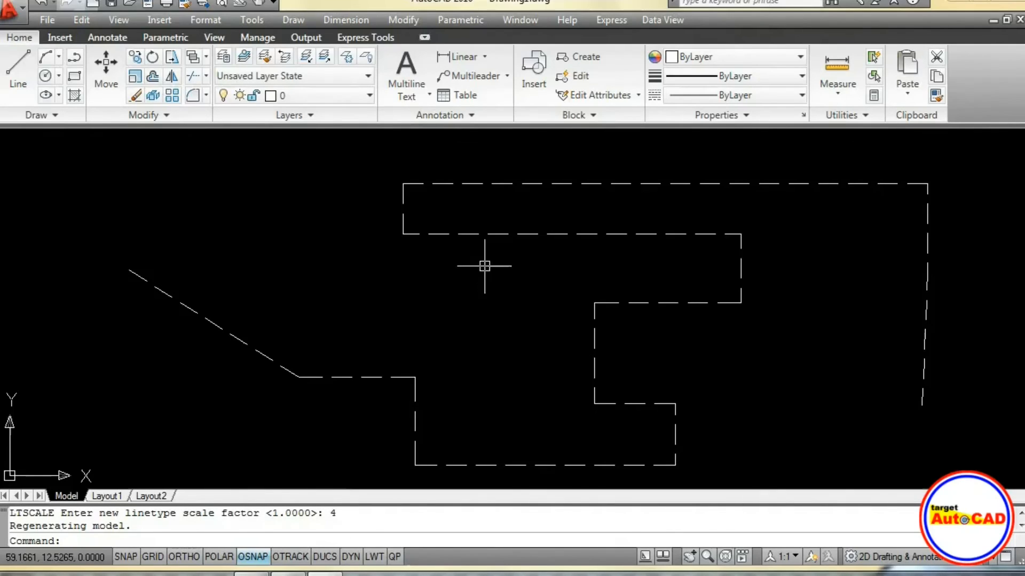
Turn linetype generation on for the dashed polyline with the Ltype gen option of PEDIT
text(e)
key(Return)
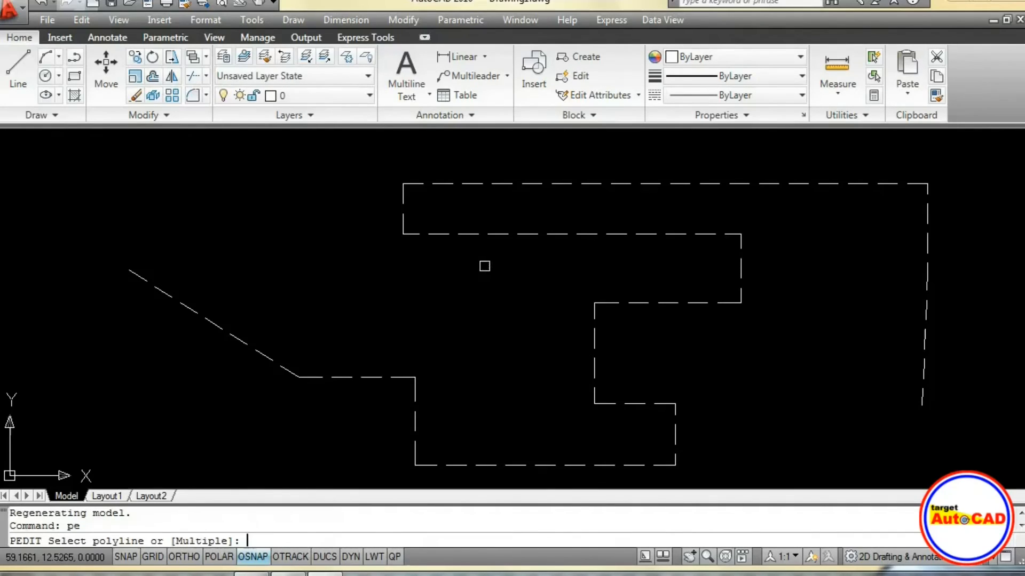
click(508, 234)
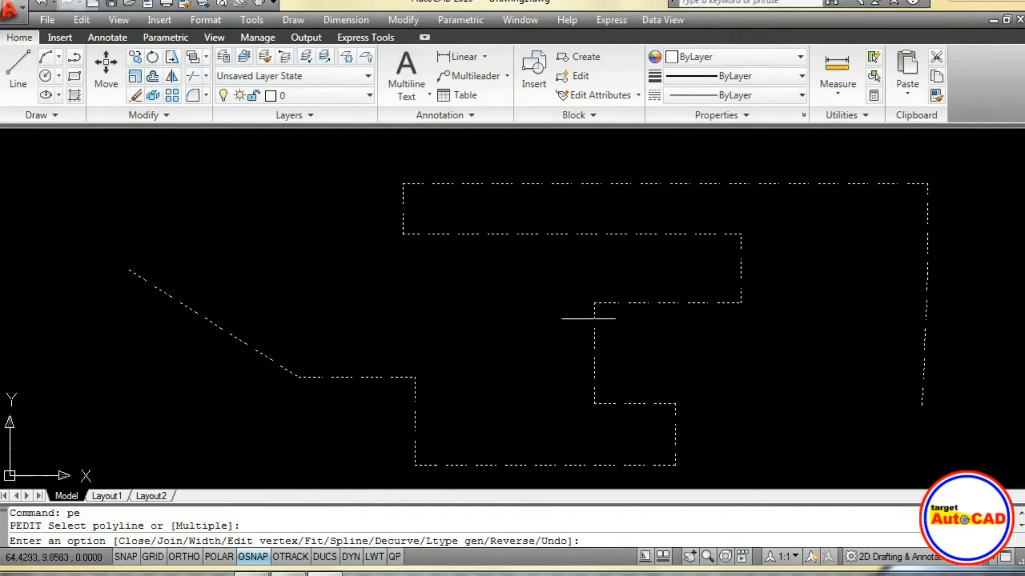
text(l)
key(Return)
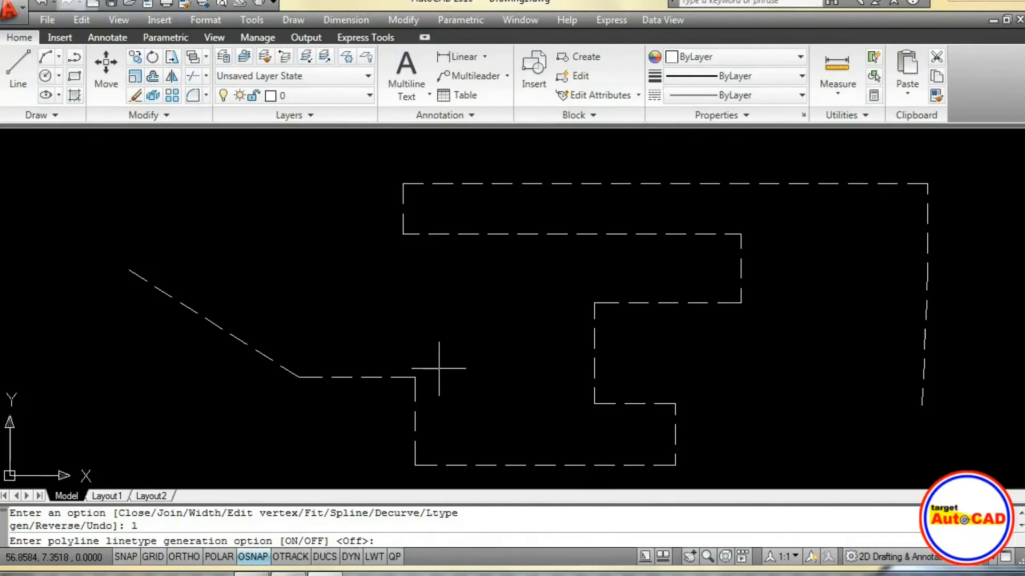
text(on)
key(Return)
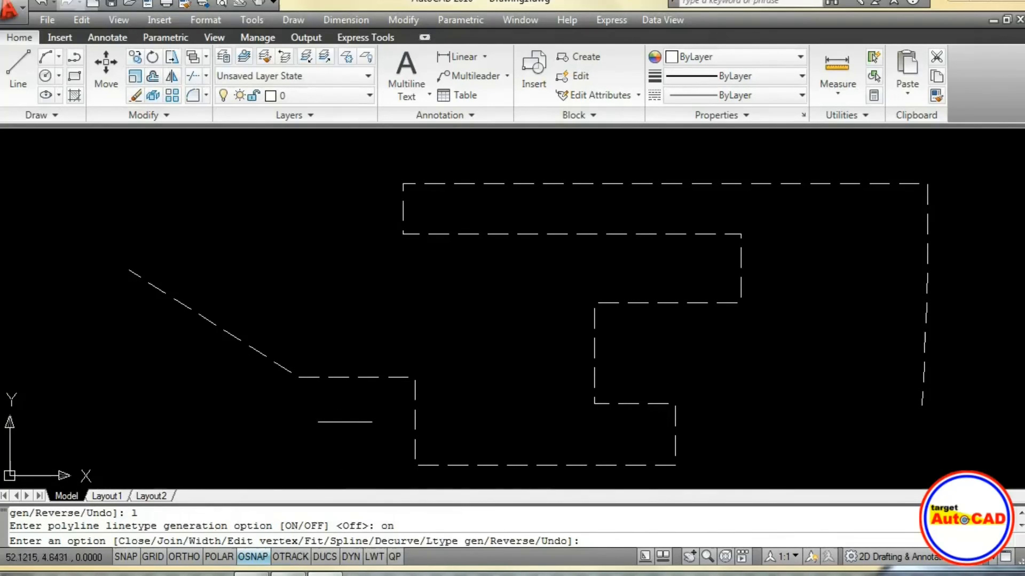